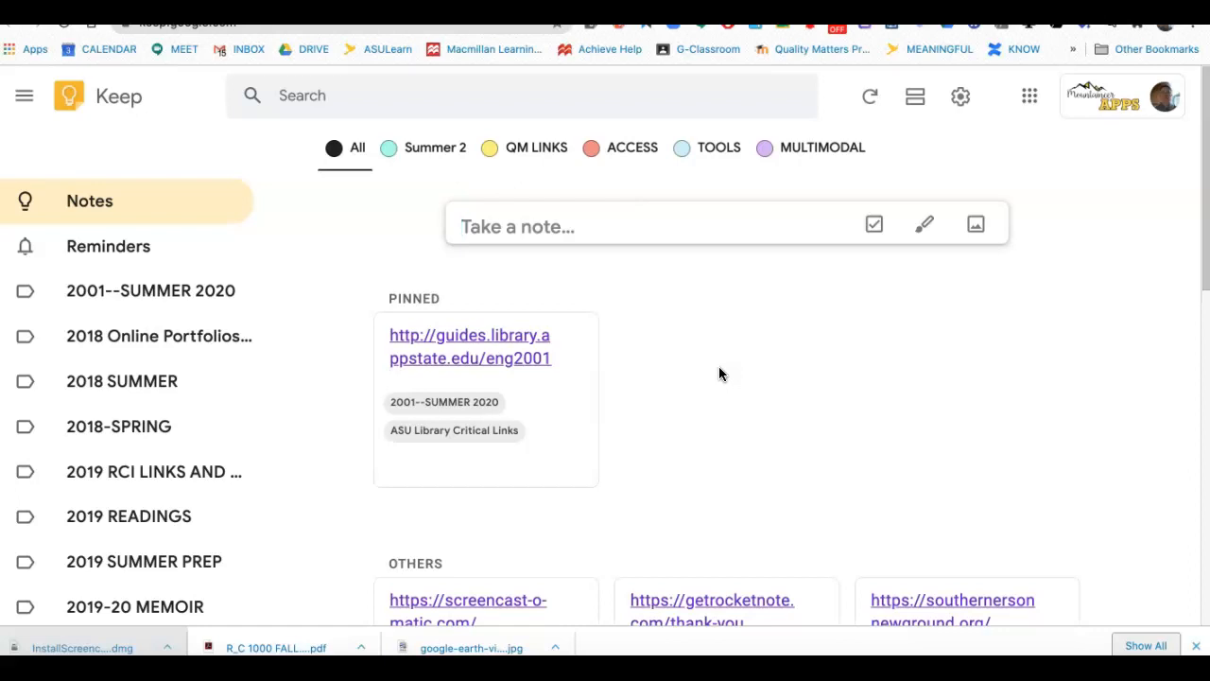
Switch to the Screencast-O-Matic stock library page and save it as a note with the Google Keep browser extension.
click(727, 358)
key(ctrl+Tab)
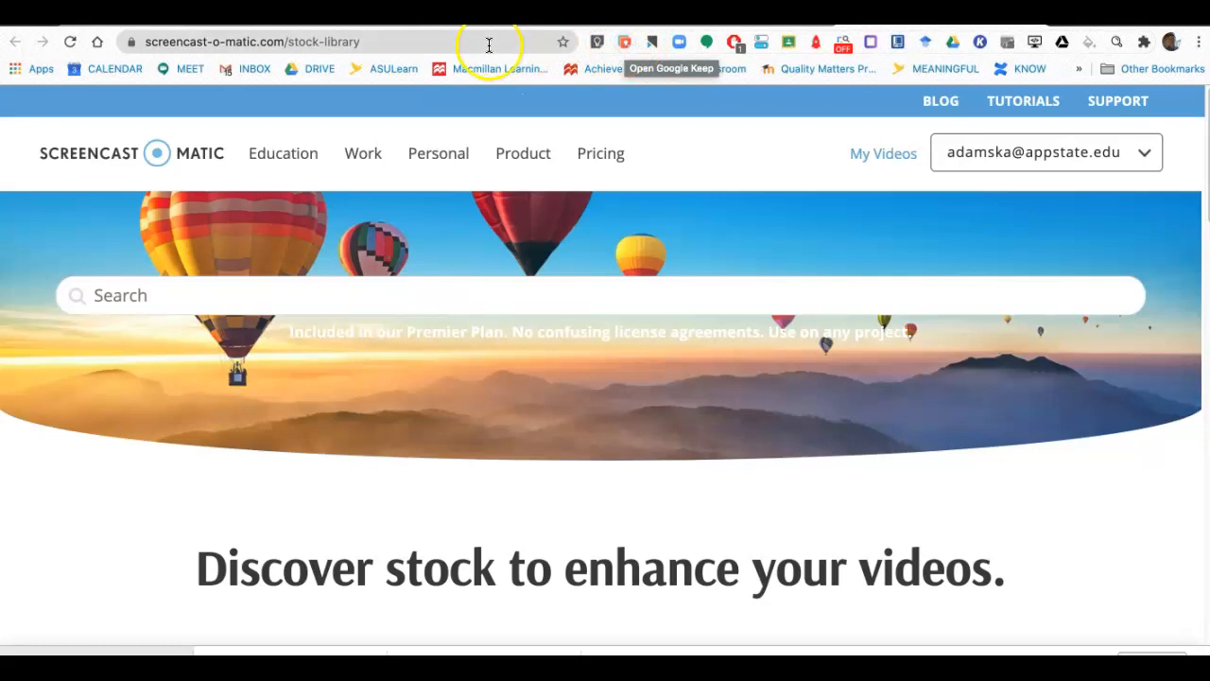
click(595, 44)
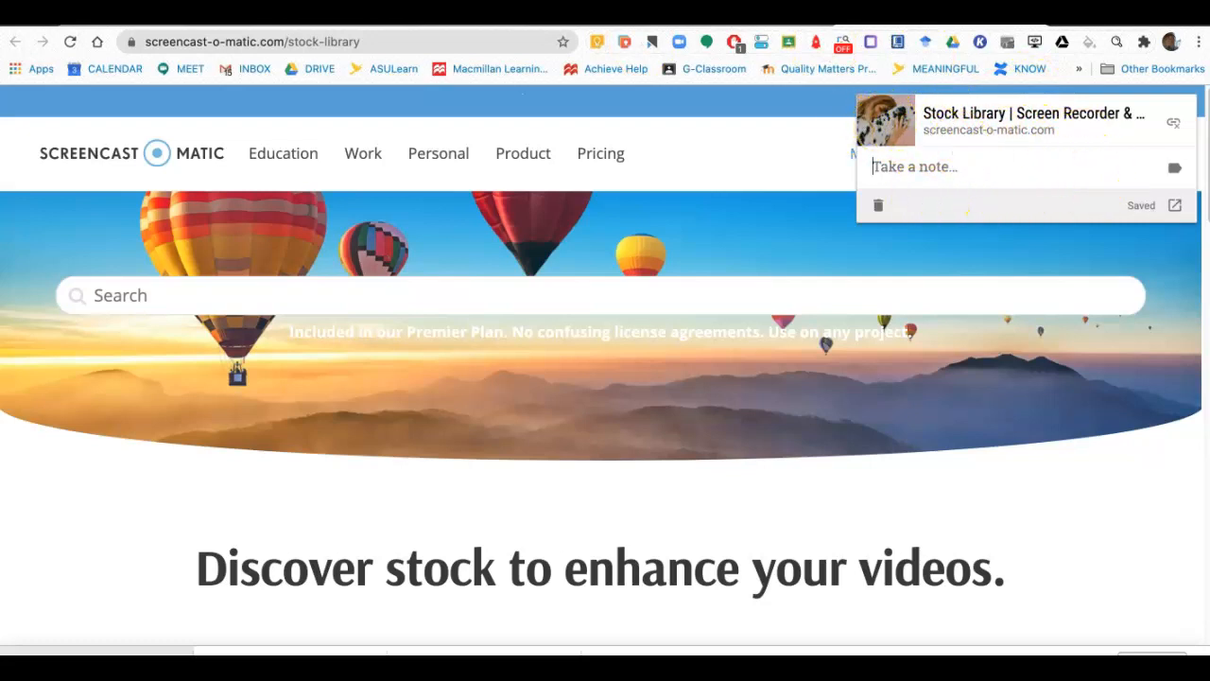
Assign the GOOGLE tools label to the saved stock library note and close the note pop-up.
click(1177, 173)
click(1057, 170)
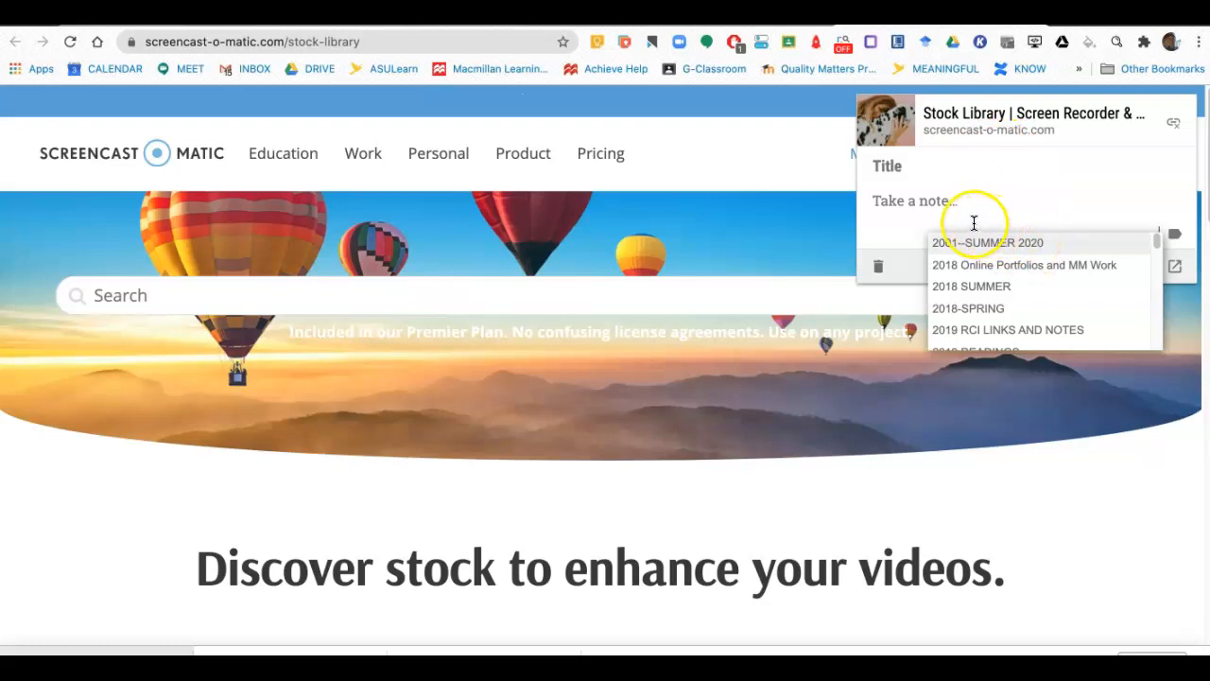
scroll(1061, 266, down, 5)
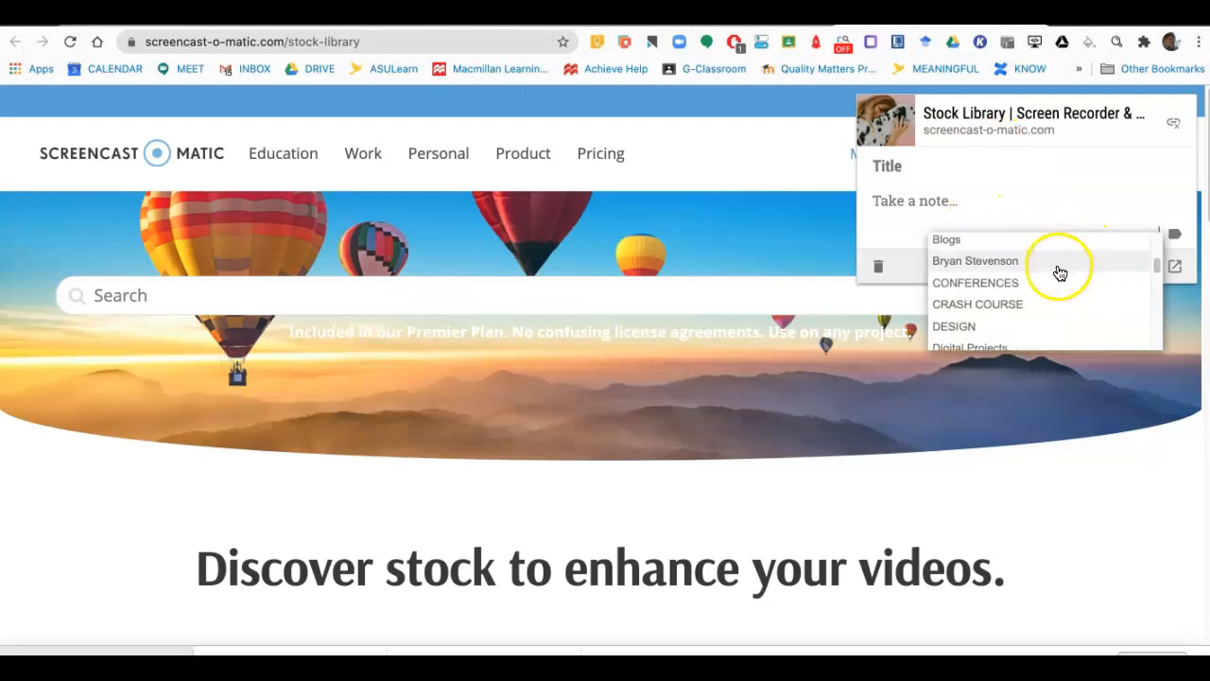
scroll(1049, 272, up, 5)
scroll(1048, 276, down, 10)
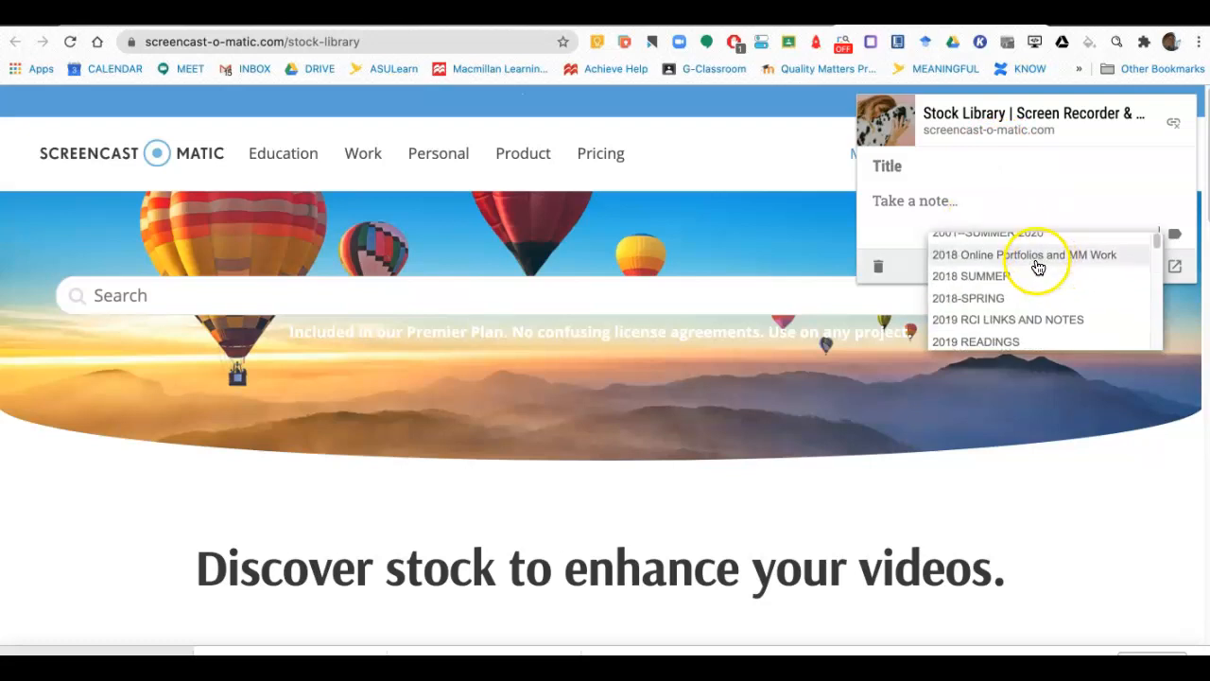
scroll(1039, 273, down, 3)
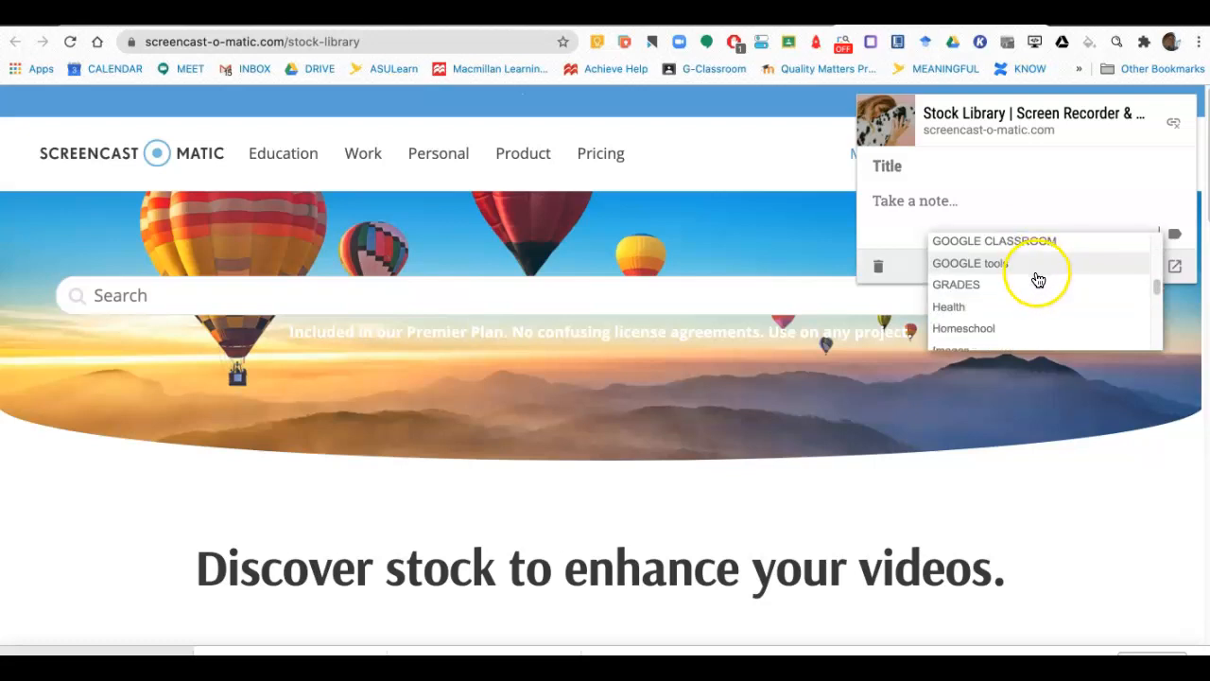
click(1037, 273)
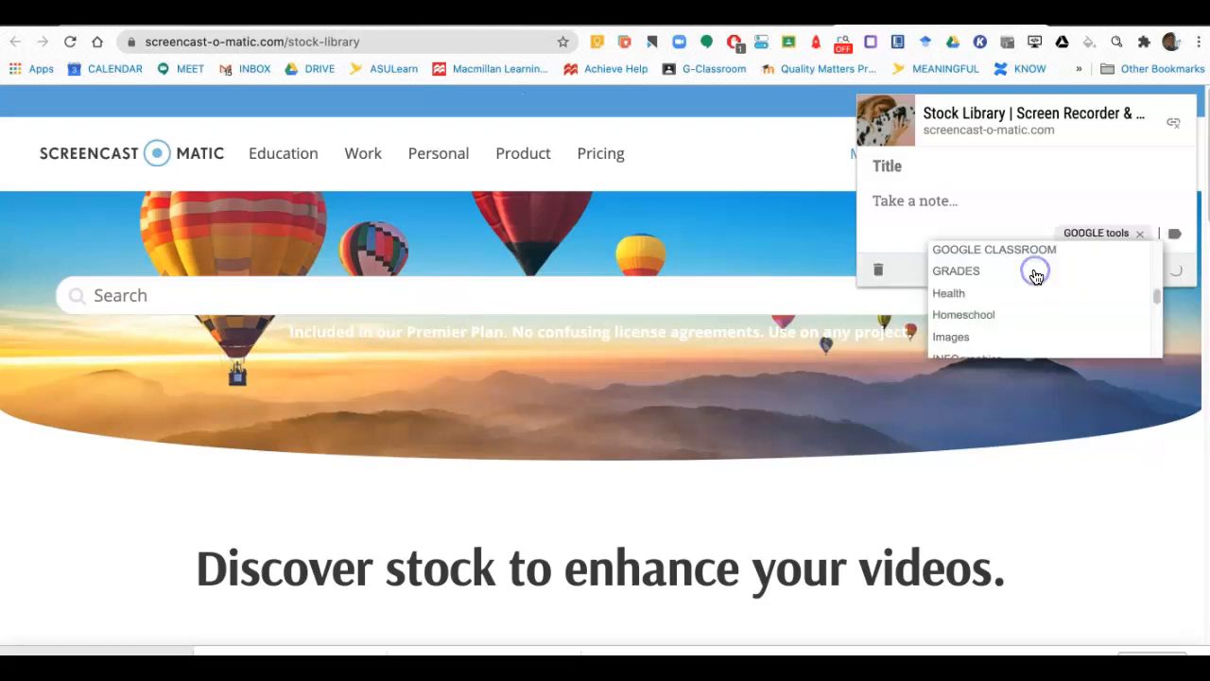
click(1082, 176)
click(1020, 475)
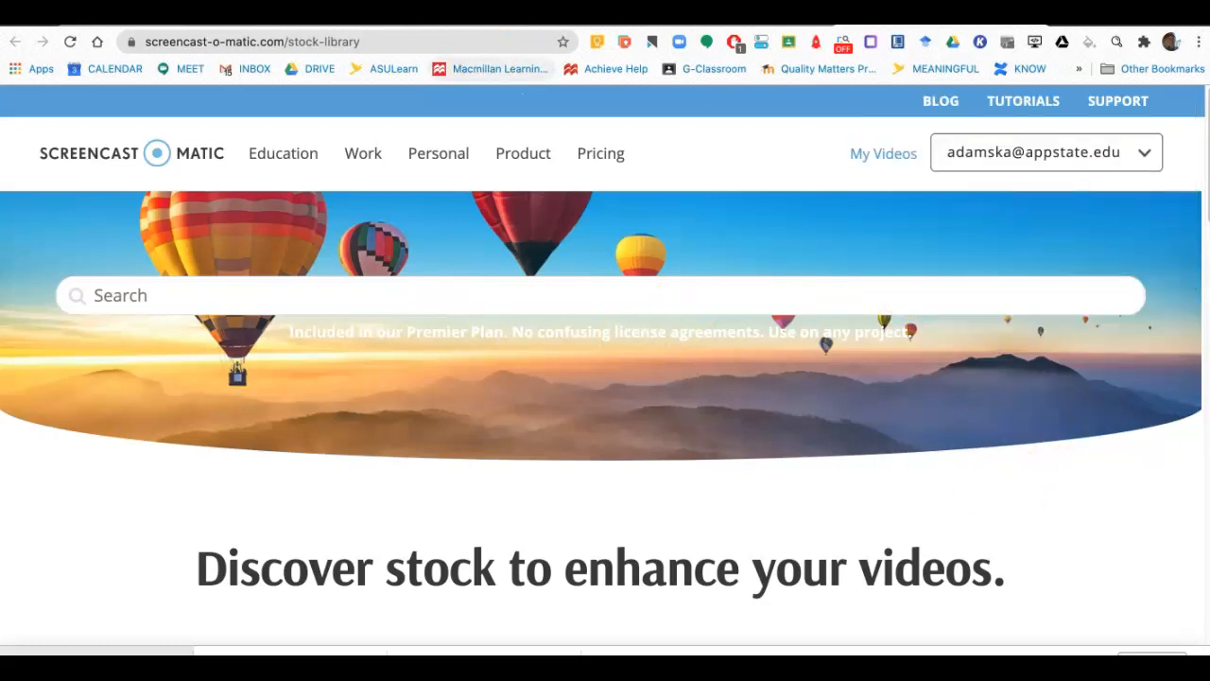
Return to the Google Keep page and examine the newly saved stock library note among the other notes.
click(464, 17)
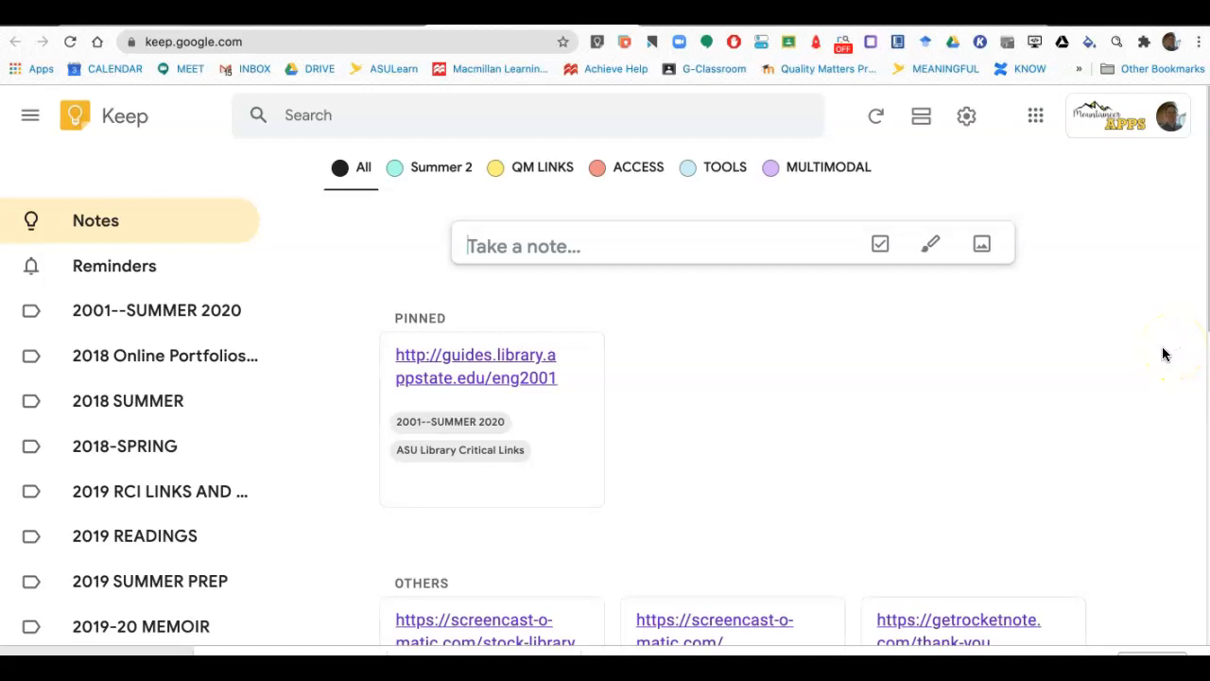
click(1170, 346)
scroll(1171, 348, down, 1)
scroll(1171, 349, down, 3)
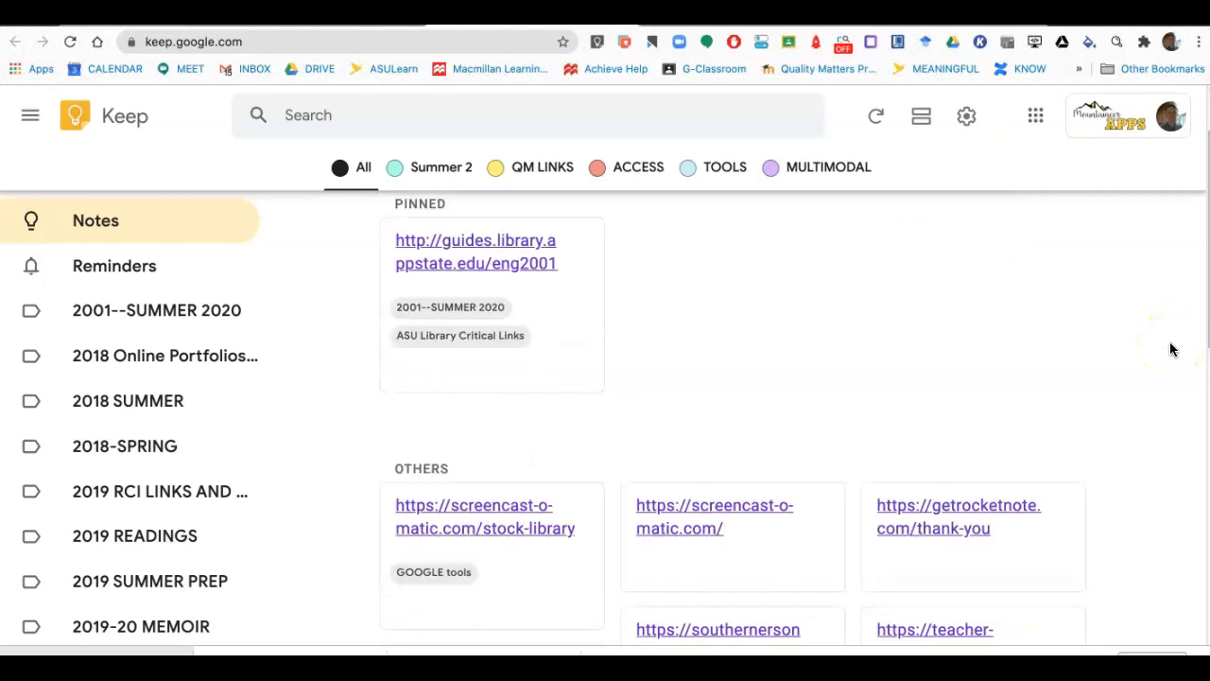
scroll(1141, 350, down, 1)
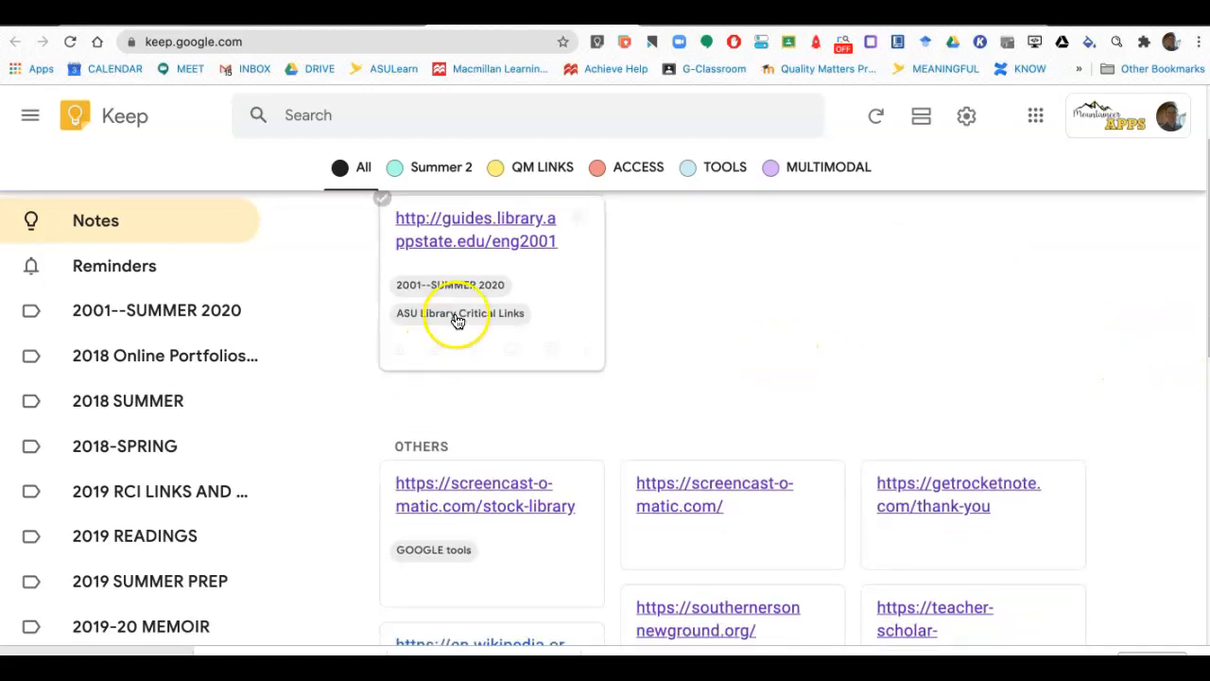
mouse_move(483, 343)
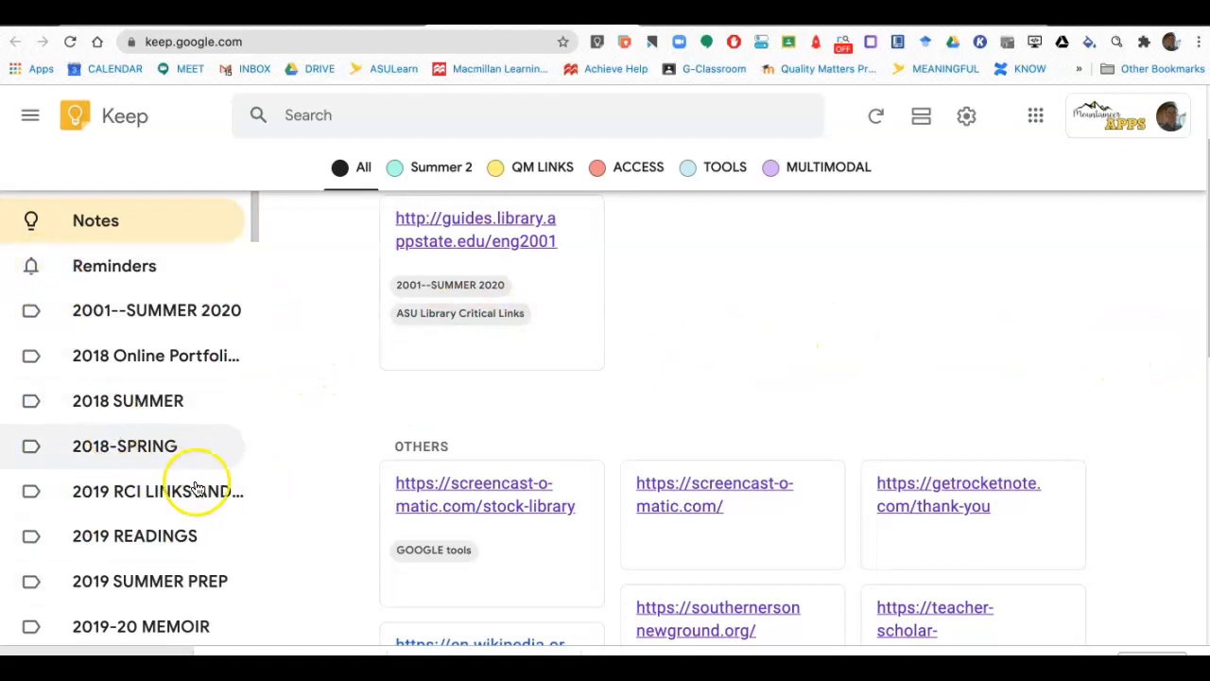
Browse the full list of labels down to Customise categories, along with the colour categories and saved notes.
scroll(161, 502, up, 3)
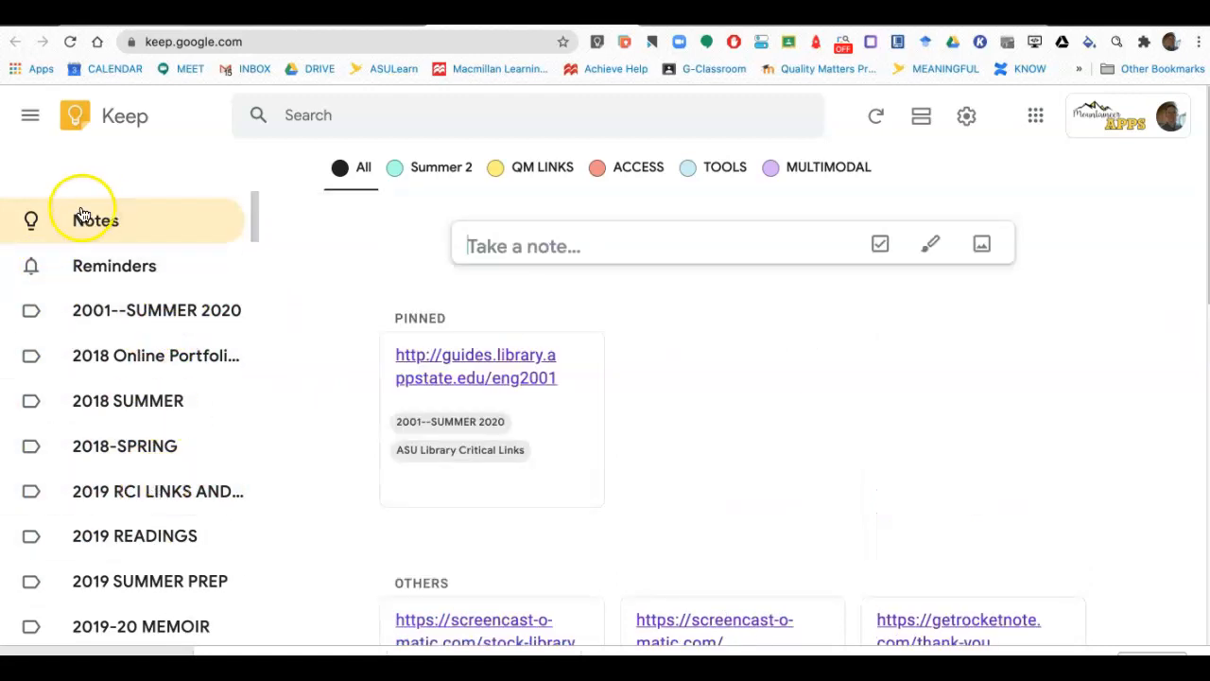
scroll(91, 303, down, 3)
scroll(92, 303, down, 15)
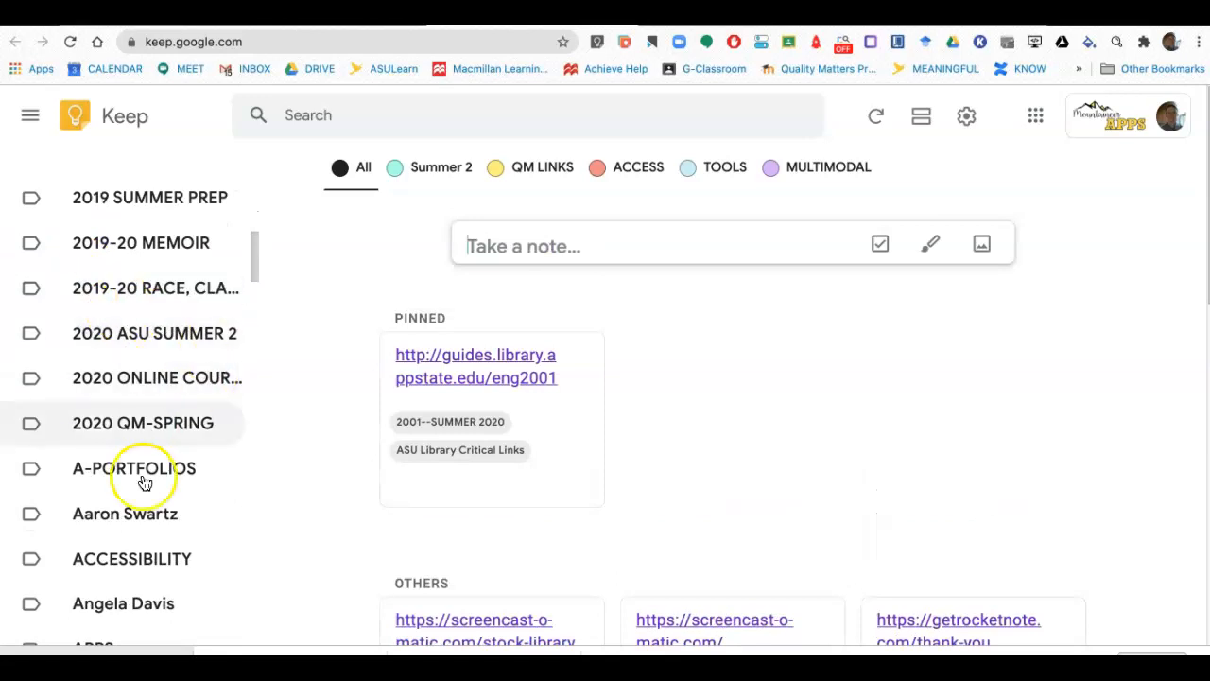
scroll(189, 534, down, 8)
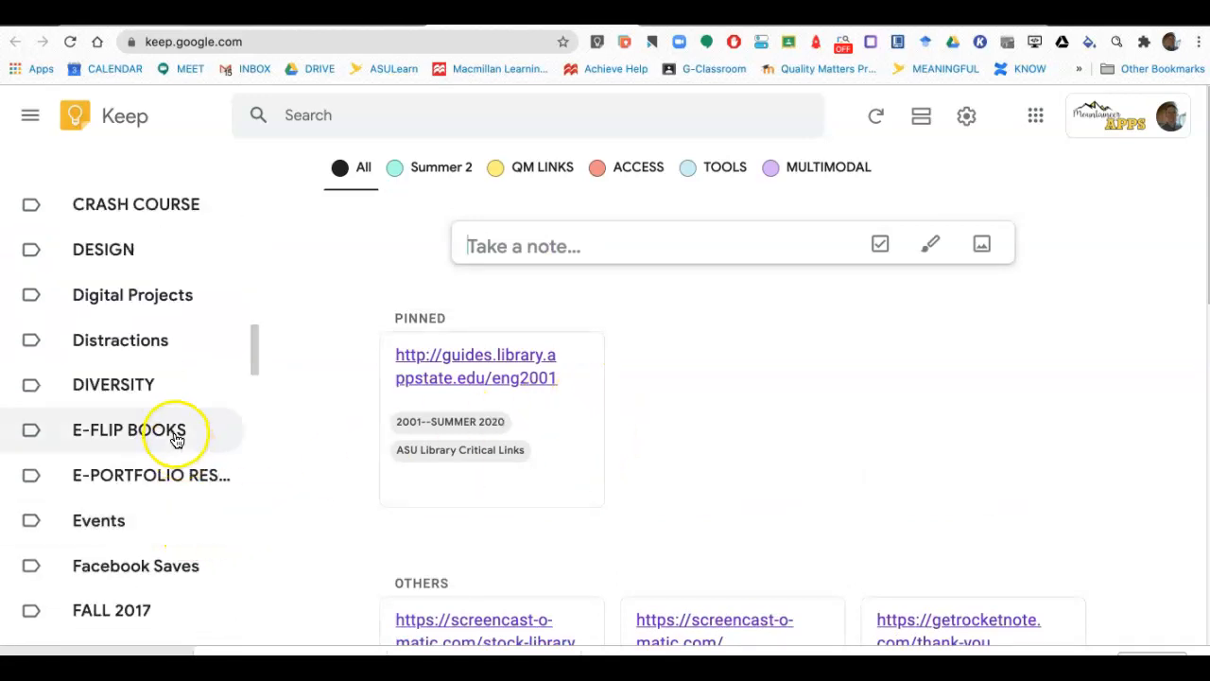
scroll(167, 440, up, 15)
scroll(129, 410, up, 2)
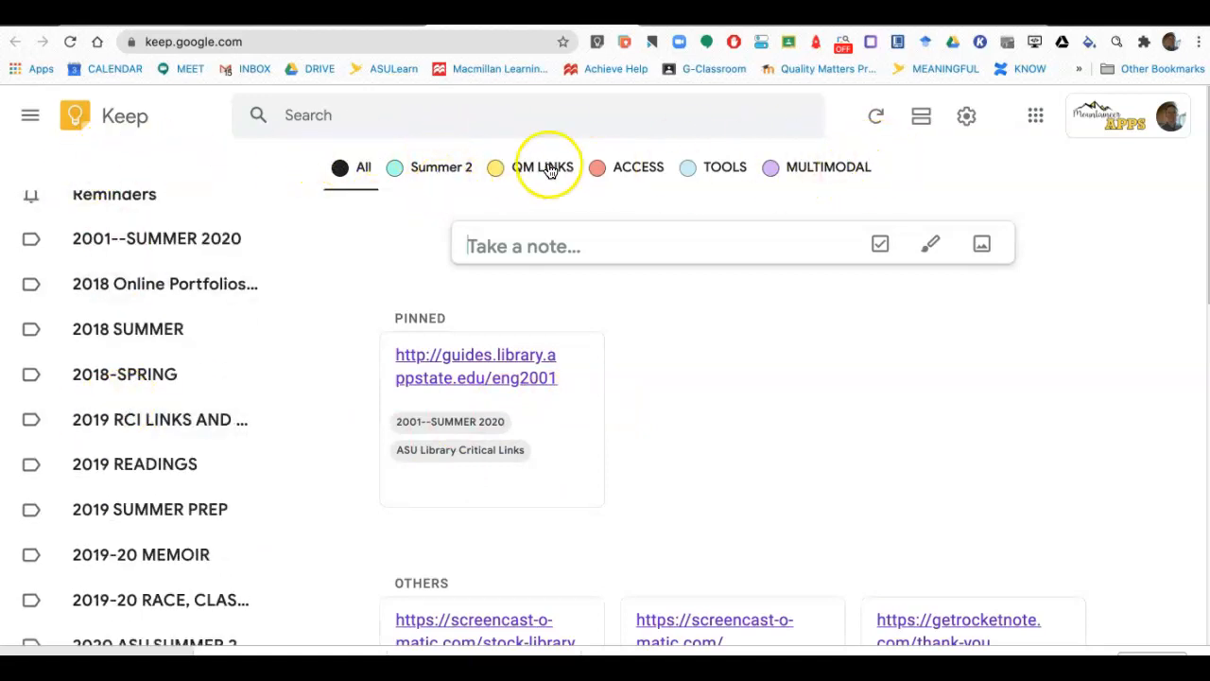
scroll(204, 359, down, 20)
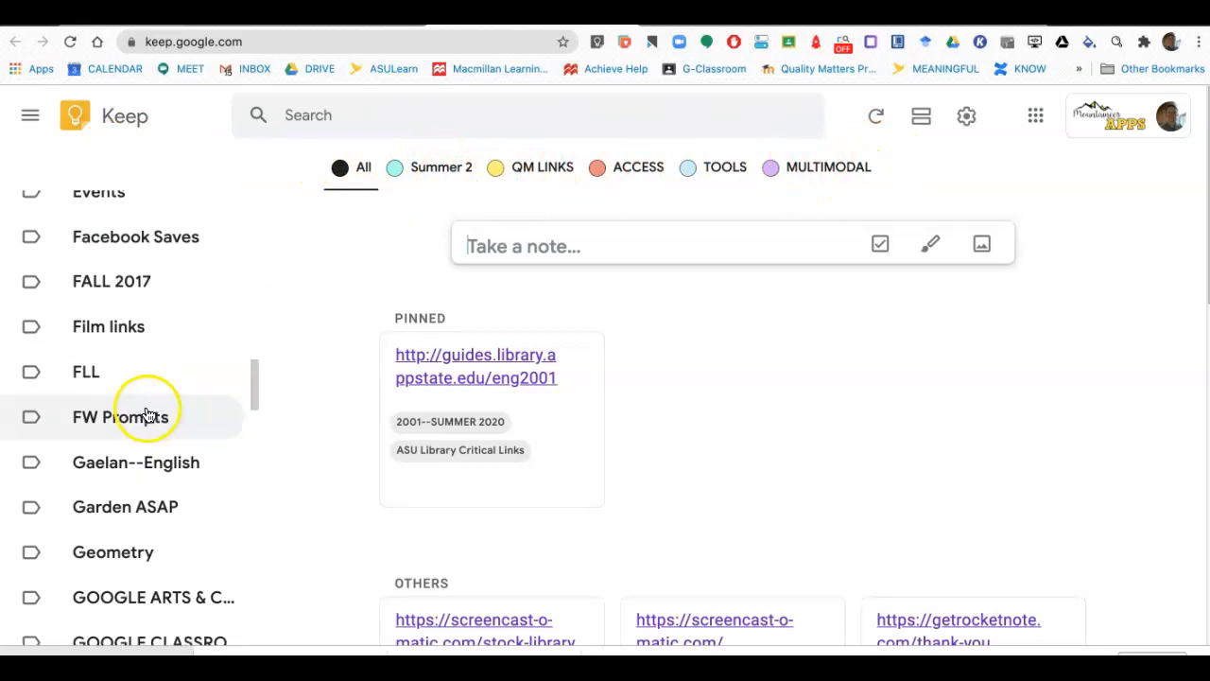
scroll(148, 429, down, 20)
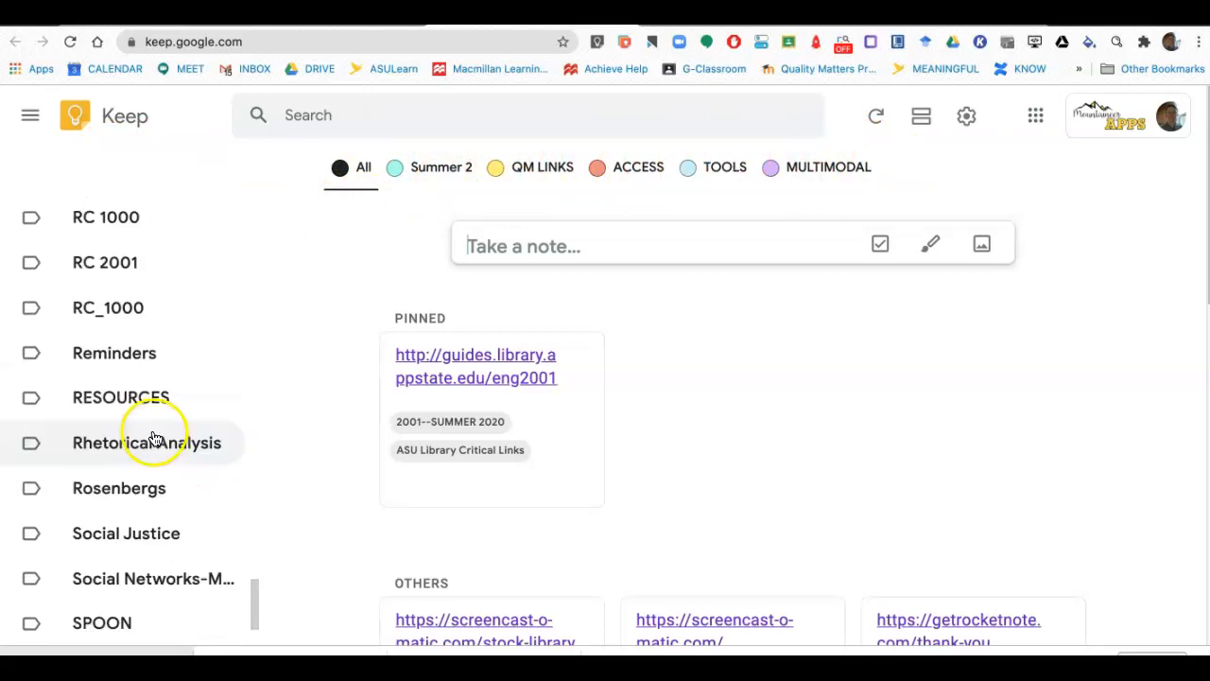
scroll(147, 444, down, 5)
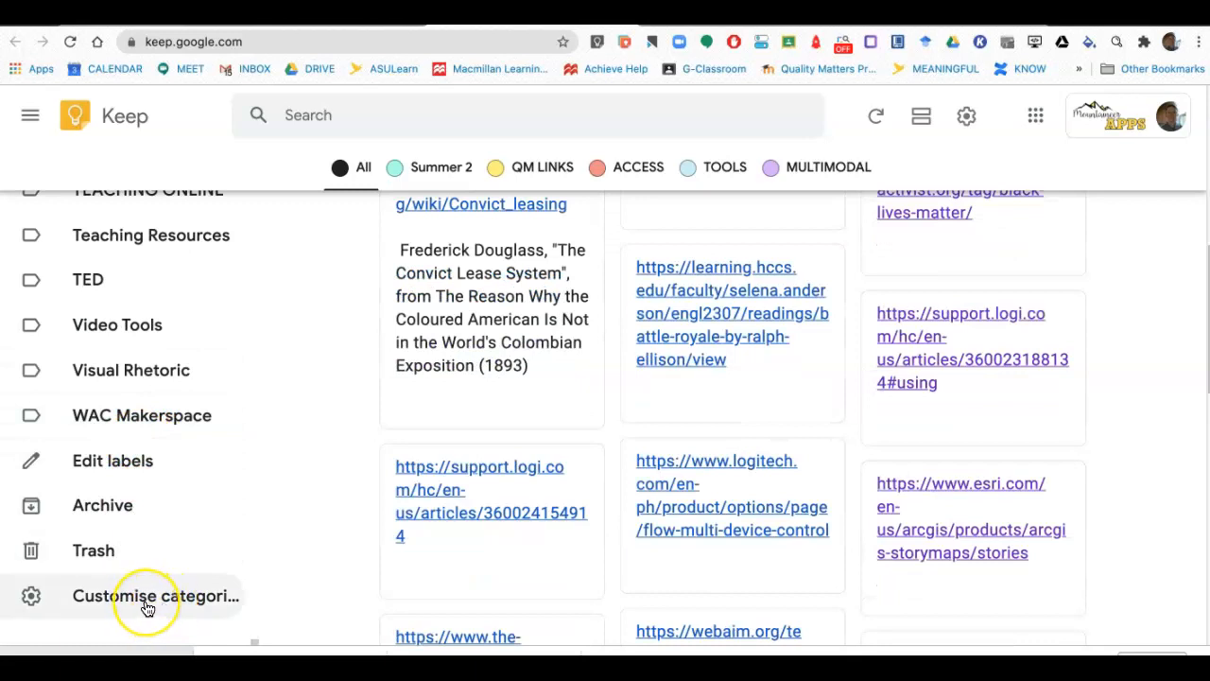
scroll(1207, 464, down, 10)
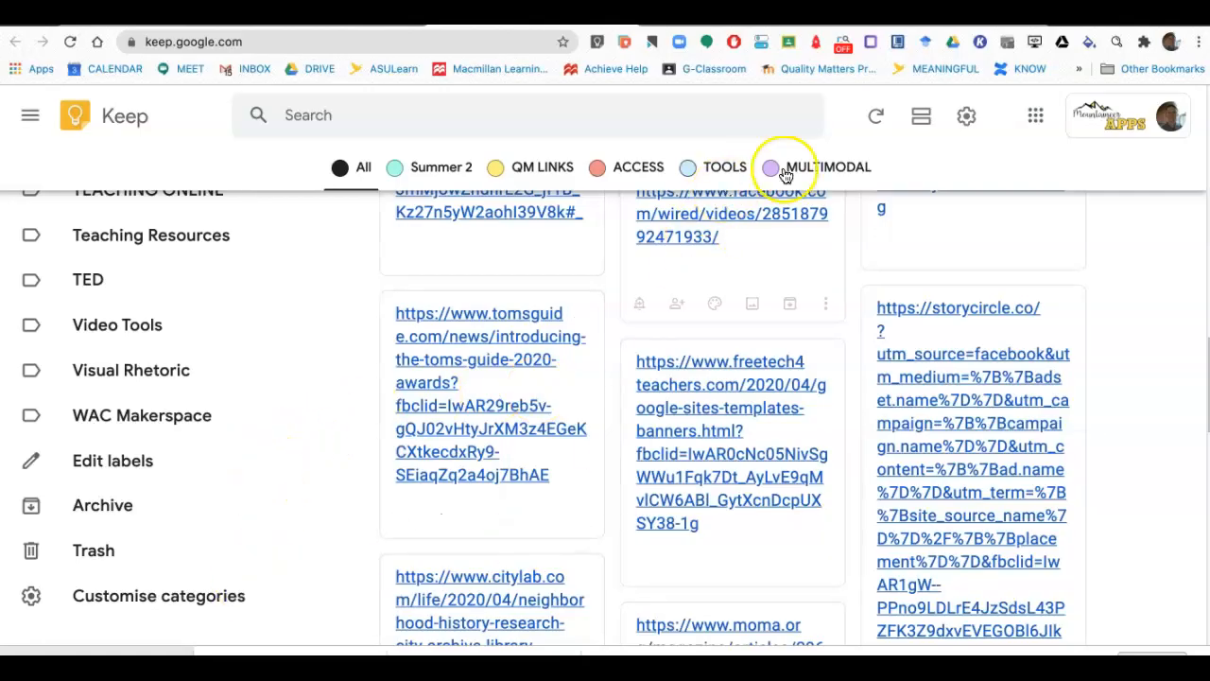
Look through the notes in list view and restore the grid view.
click(921, 119)
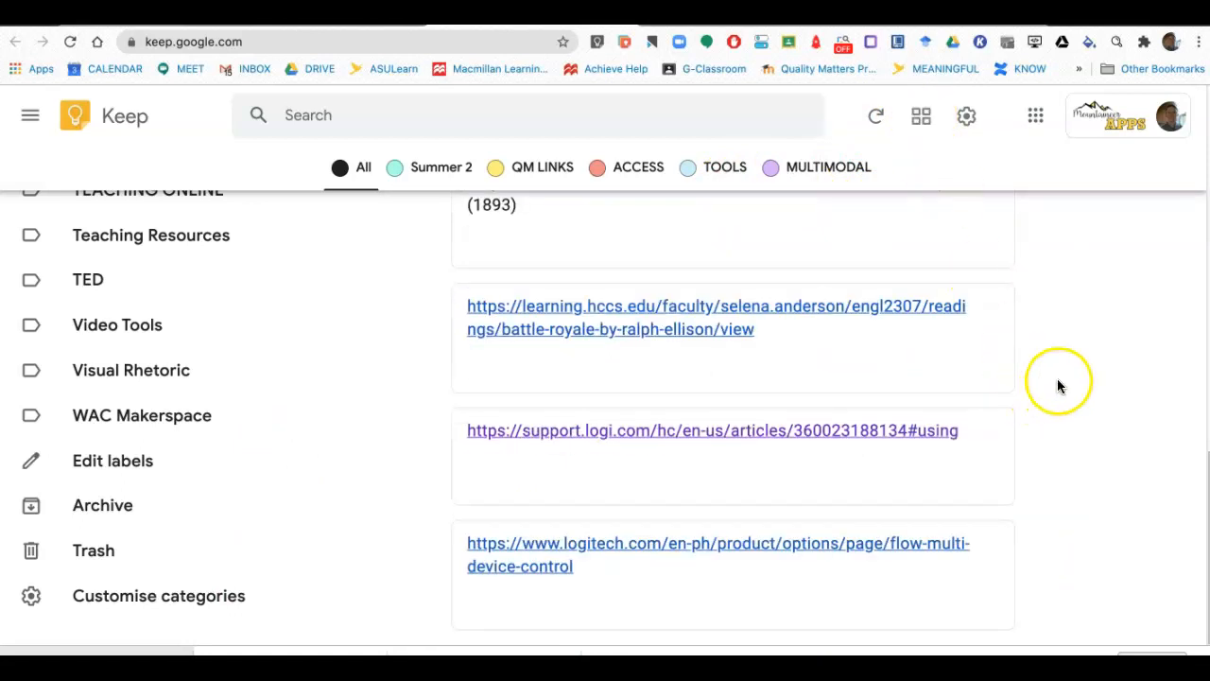
scroll(327, 370, down, 4)
scroll(342, 355, up, 10)
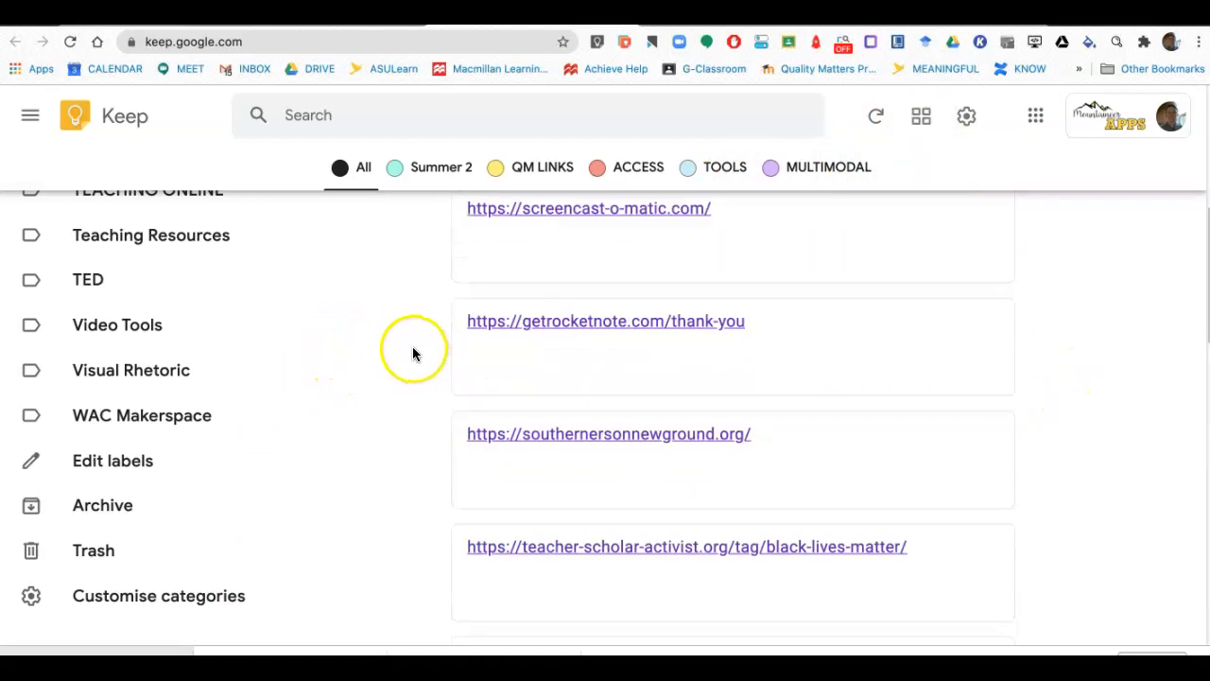
scroll(425, 342, up, 10)
scroll(1060, 350, up, 1)
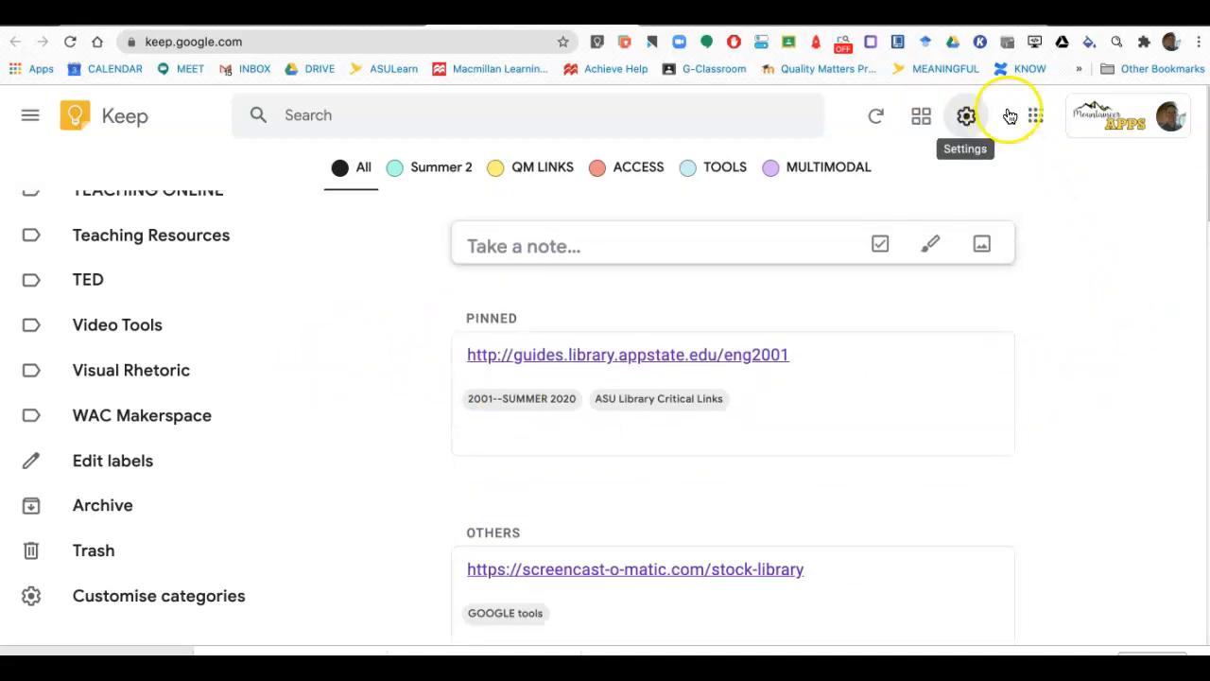
click(910, 116)
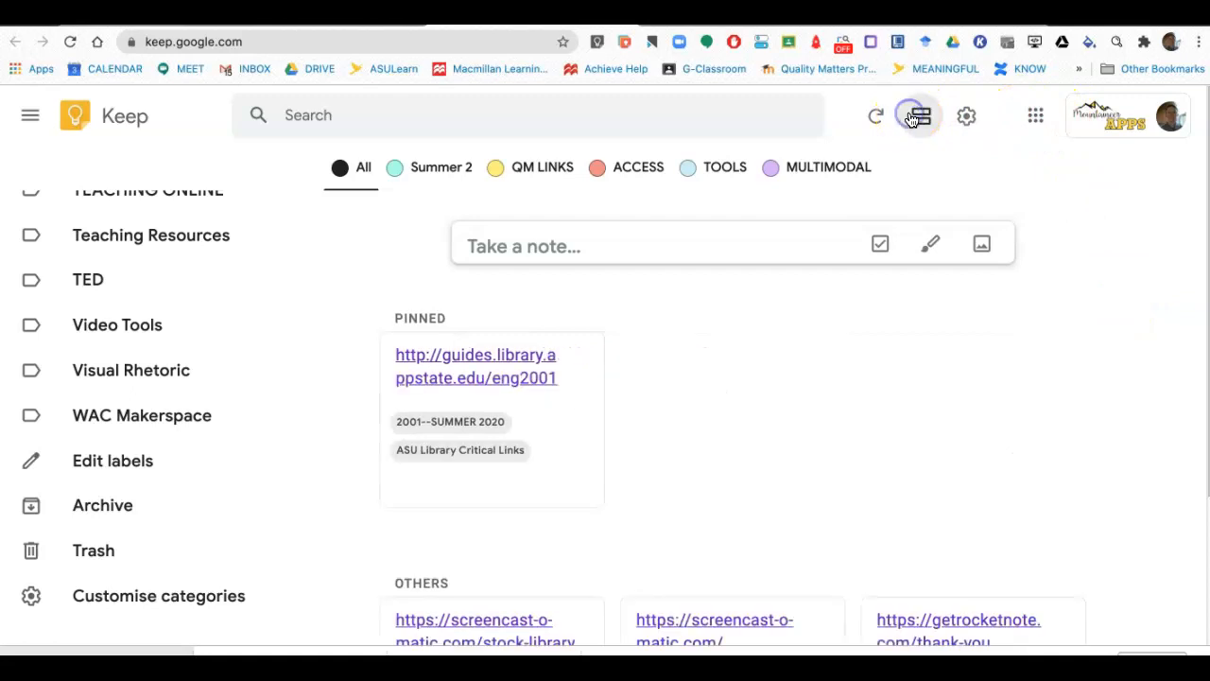
Pin the screencast-o-matic.com/stock-library, screencast-o-matic.com and getrocketnote.com/thank-you notes.
scroll(1147, 454, down, 4)
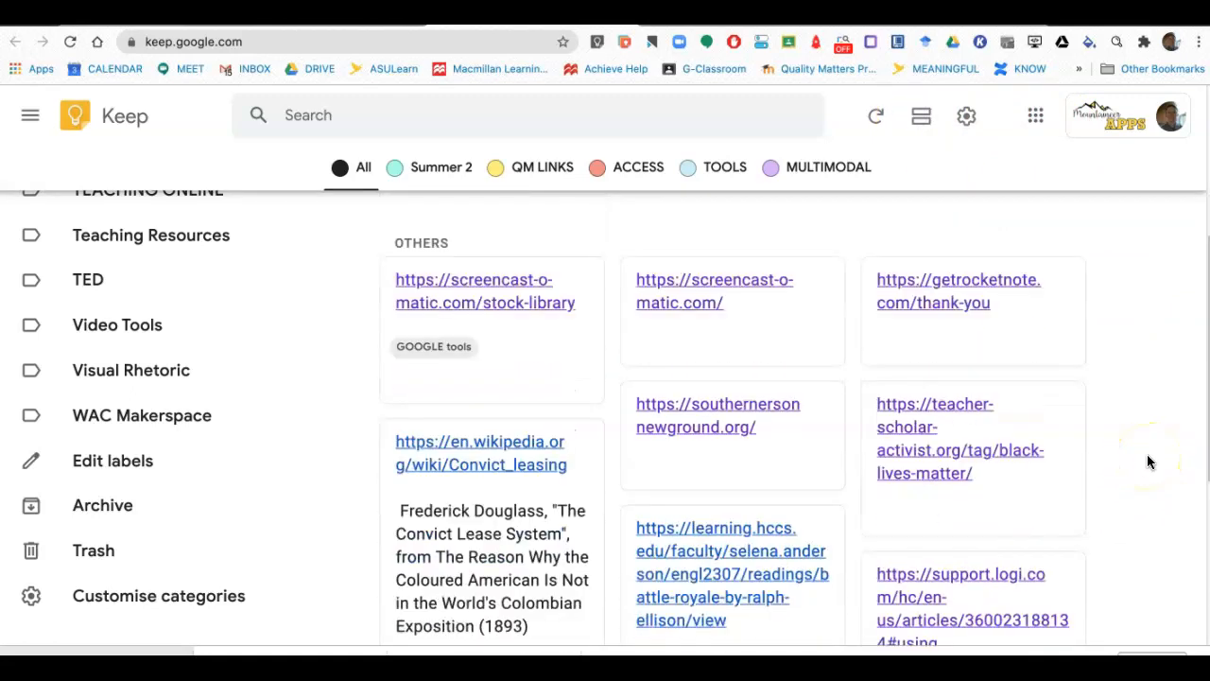
click(1161, 447)
scroll(1155, 437, down, 2)
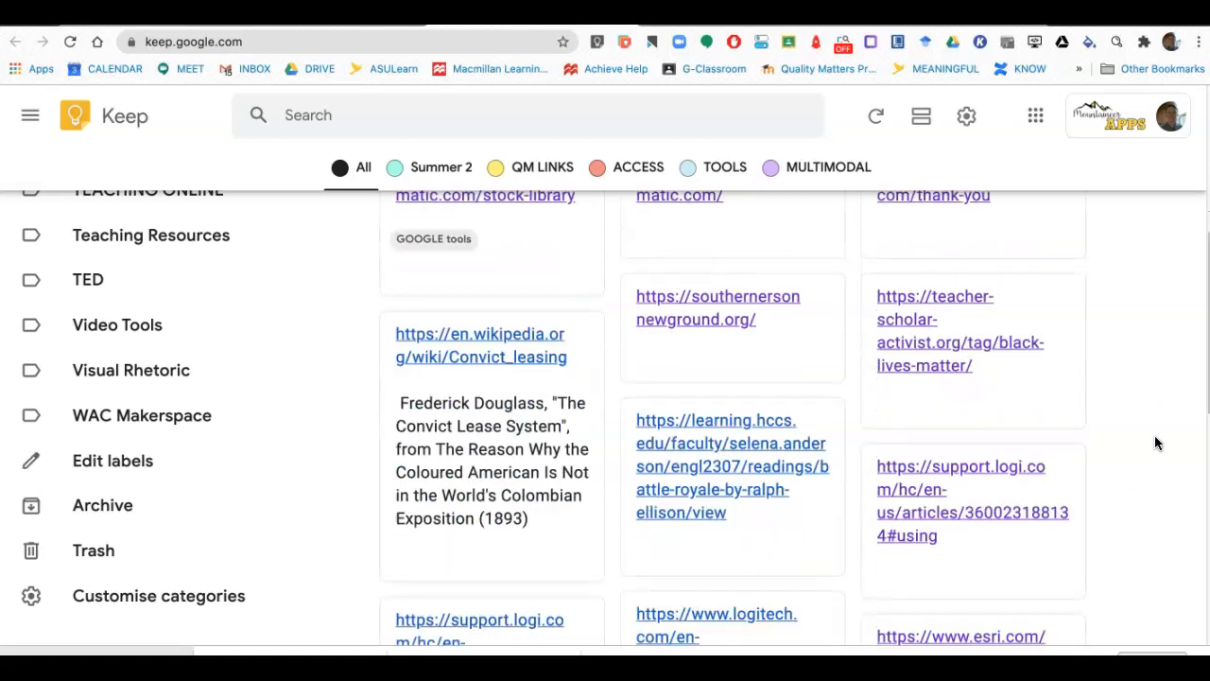
click(1102, 442)
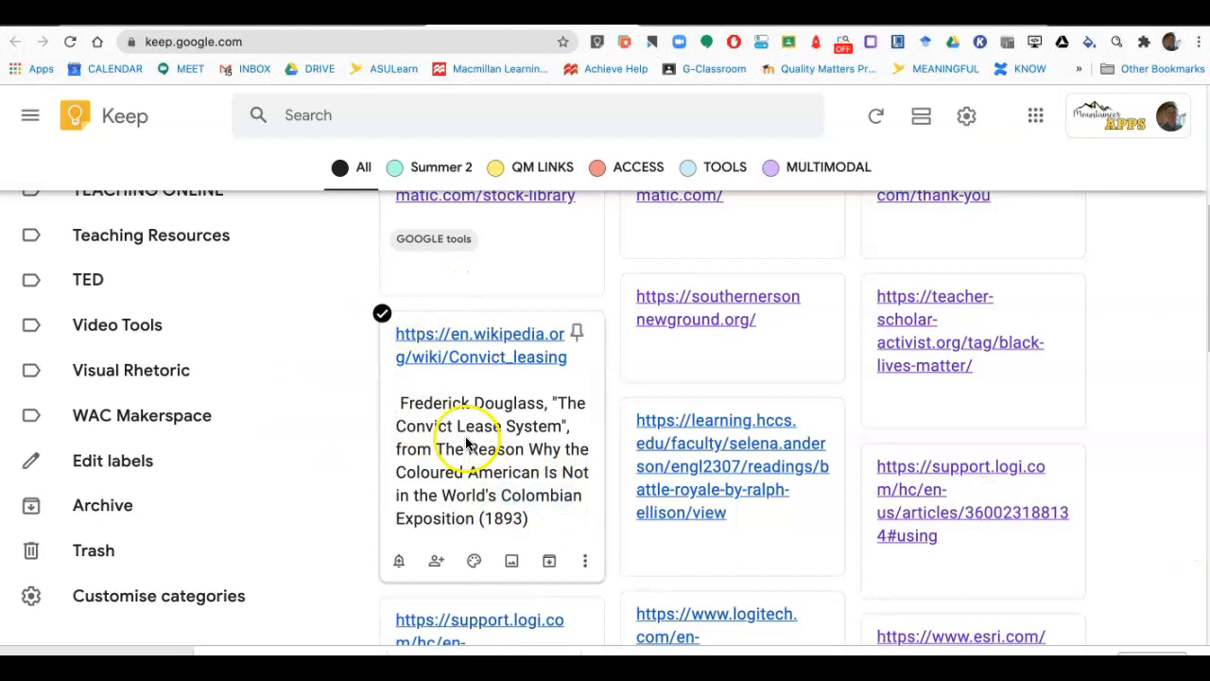
click(584, 335)
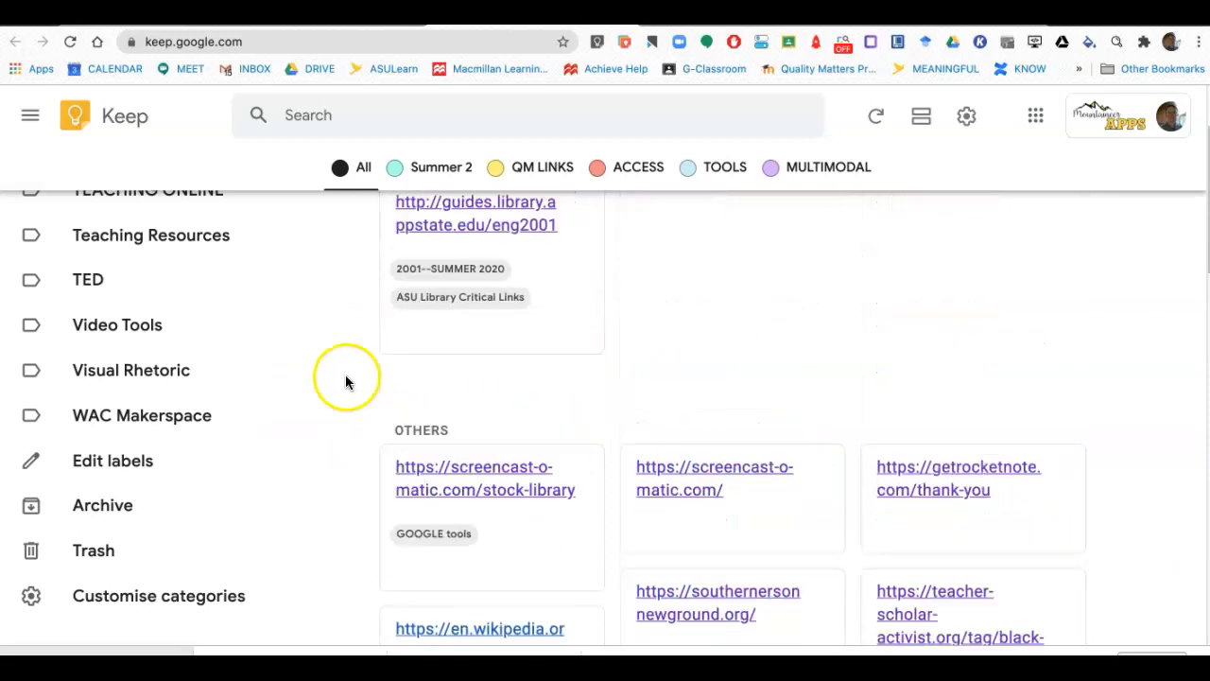
scroll(680, 337, down, 2)
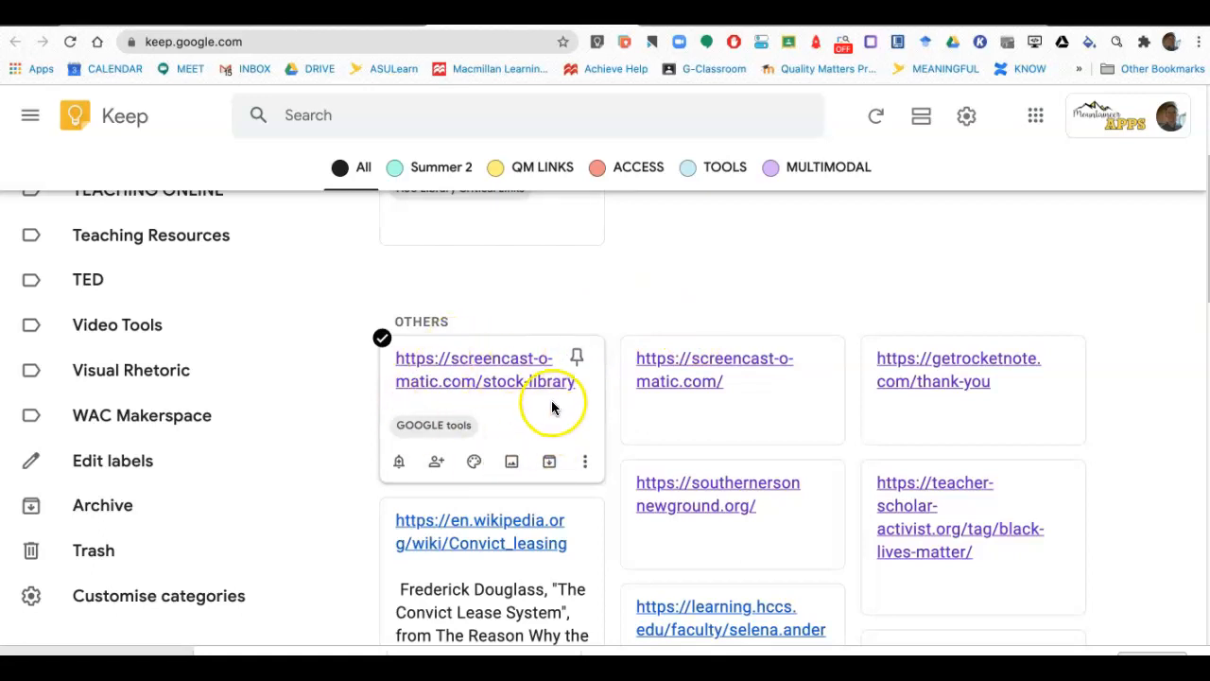
click(577, 357)
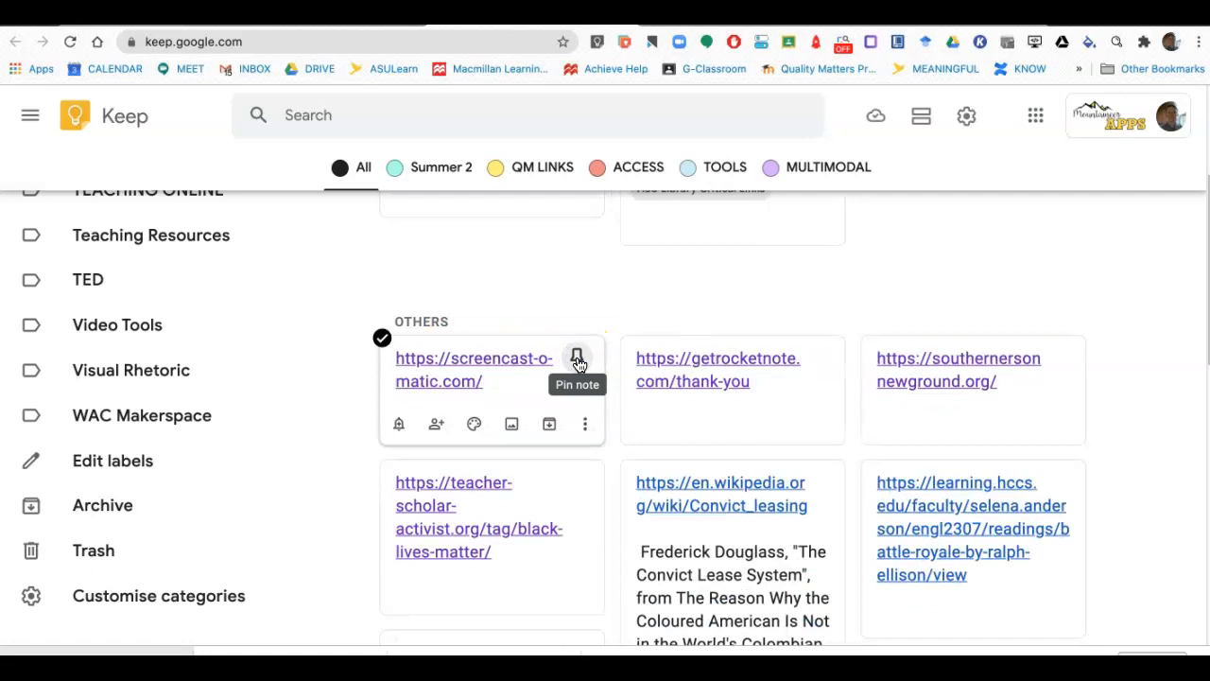
click(578, 360)
click(577, 361)
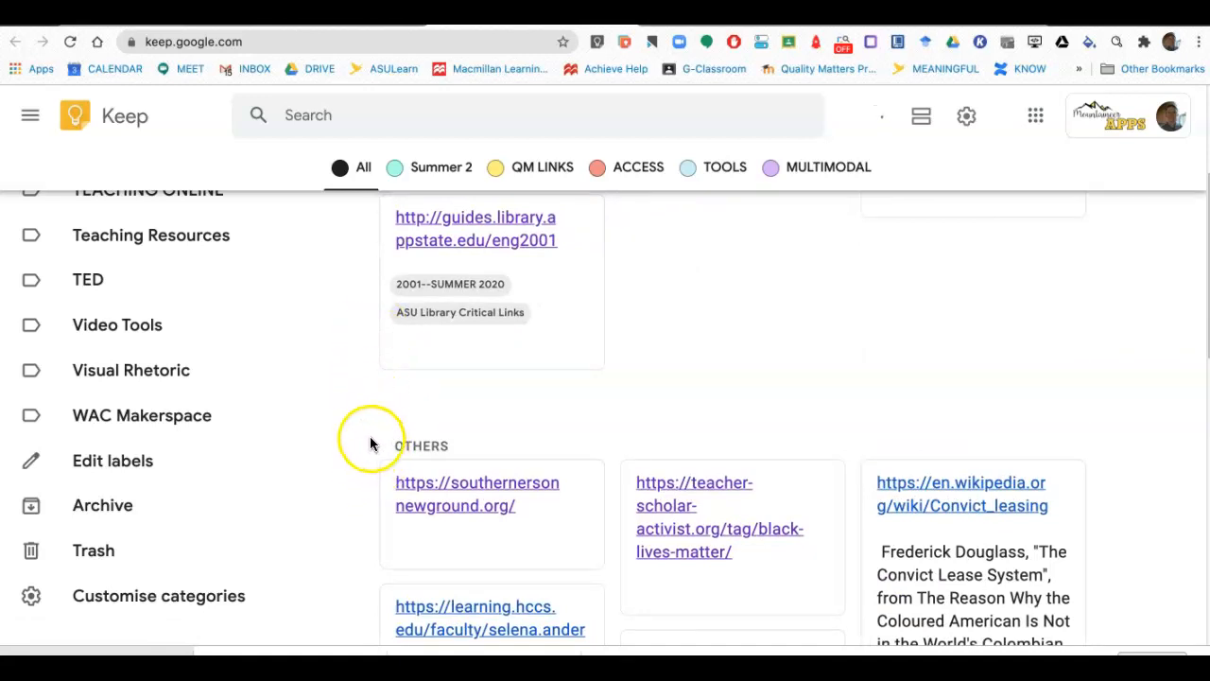
scroll(370, 436, down, 2)
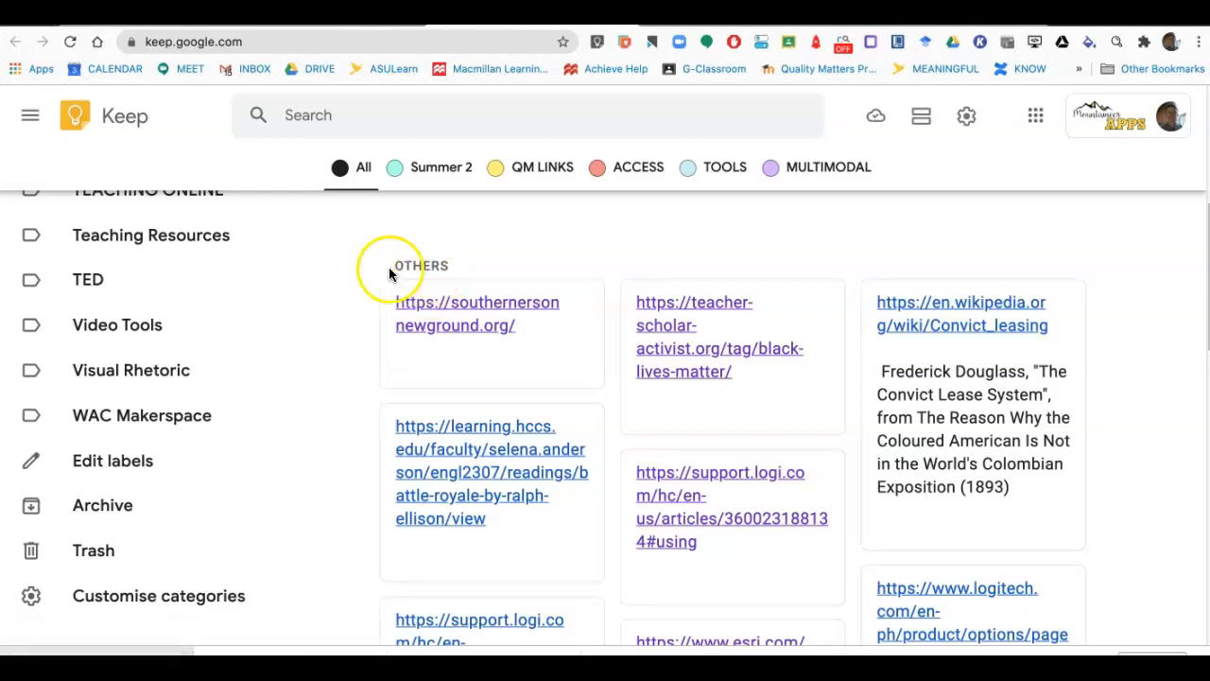
click(381, 282)
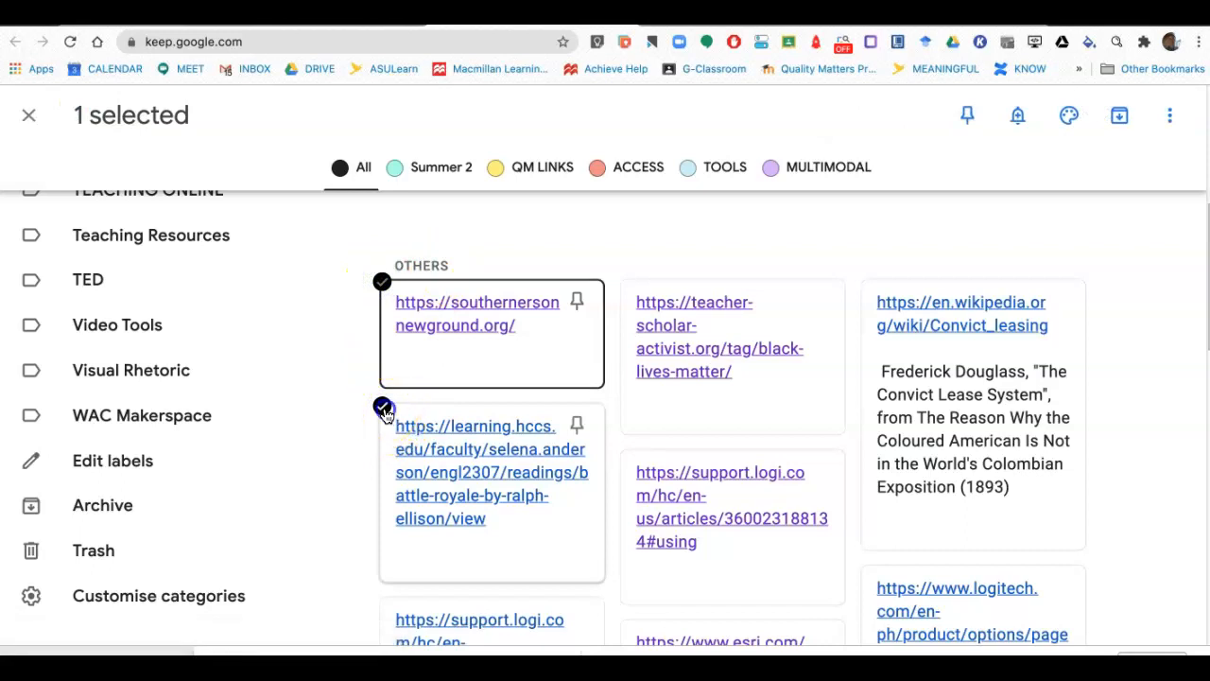
click(381, 404)
click(623, 281)
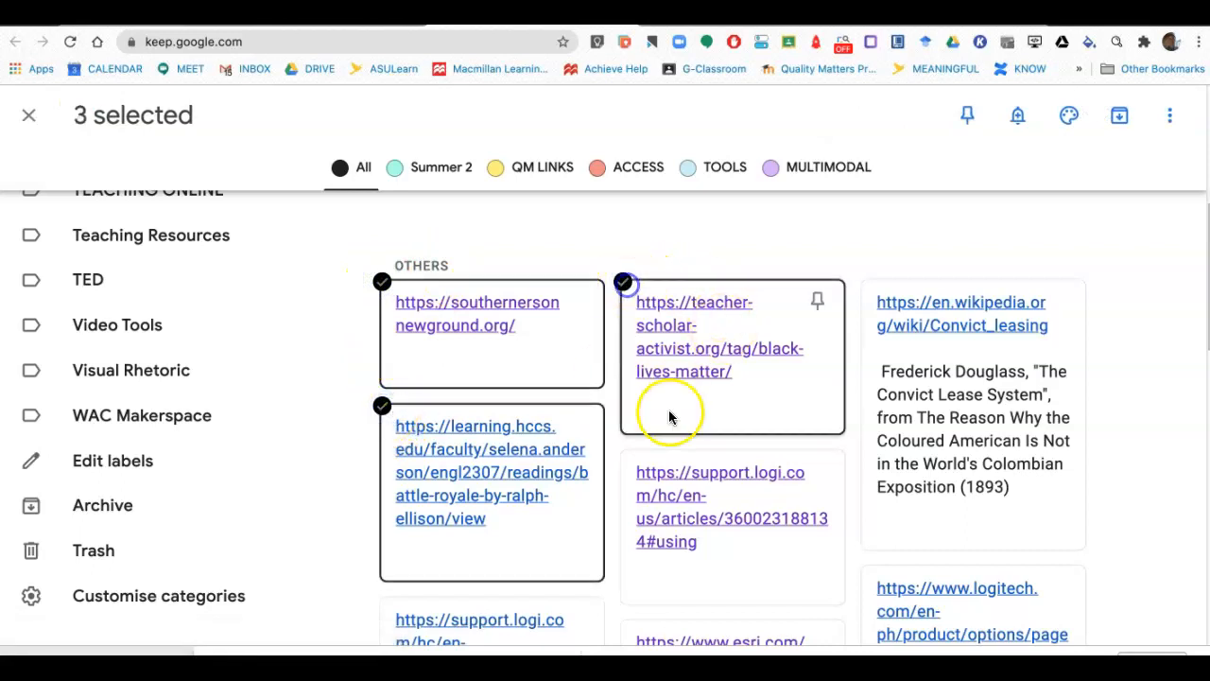
click(624, 452)
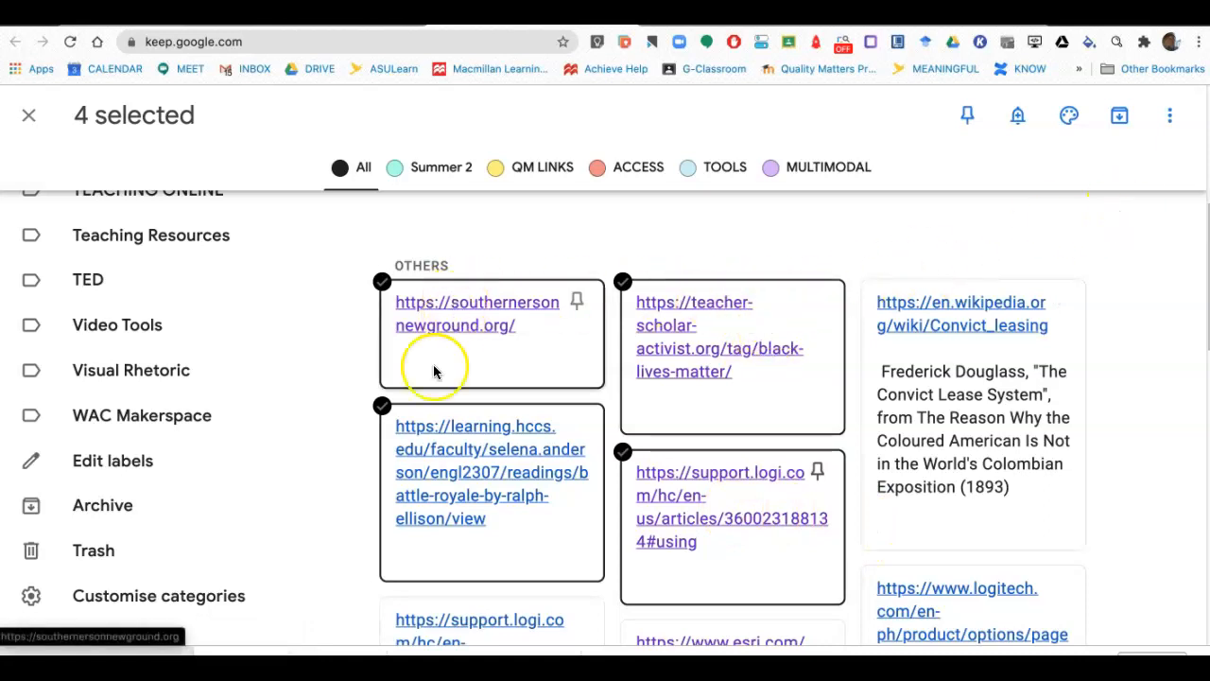
click(864, 283)
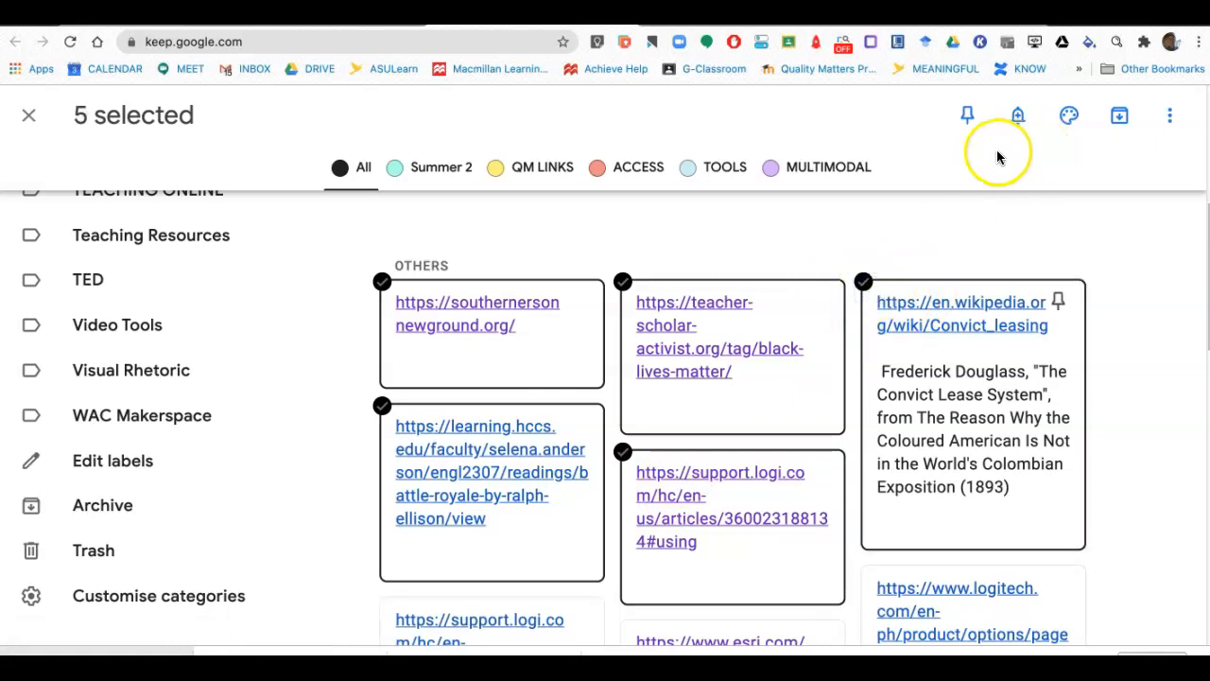
Copy the selected notes to Google Docs and open the resulting document.
click(1170, 118)
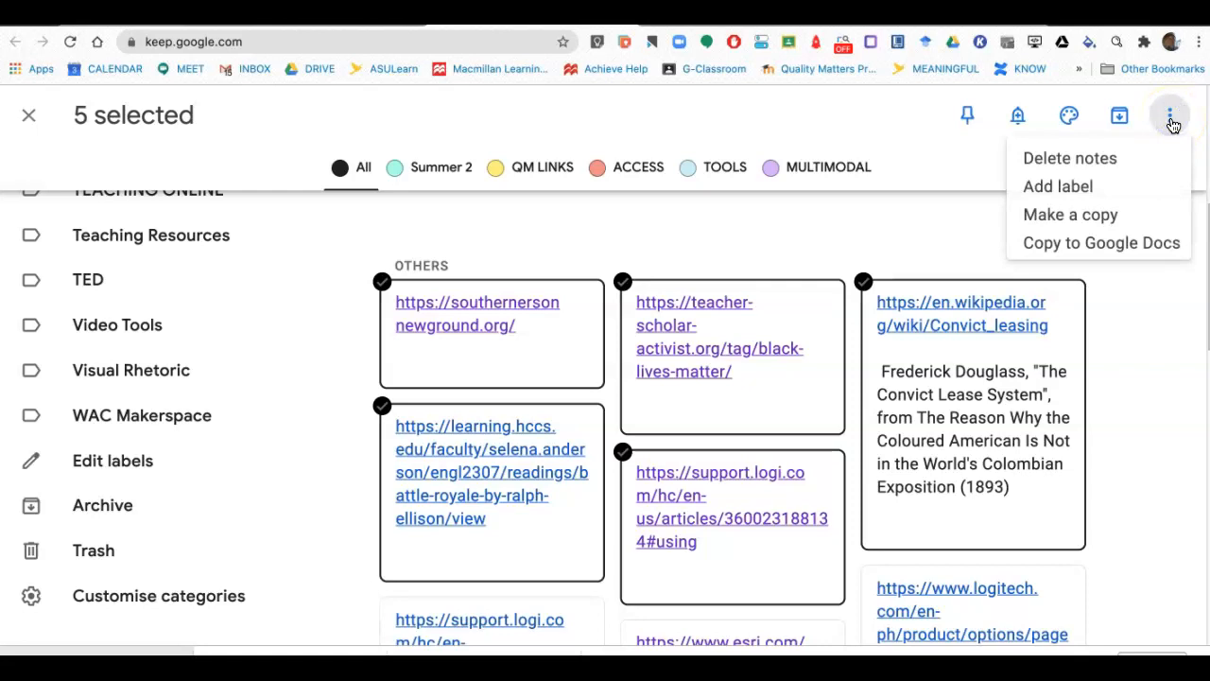
click(1116, 242)
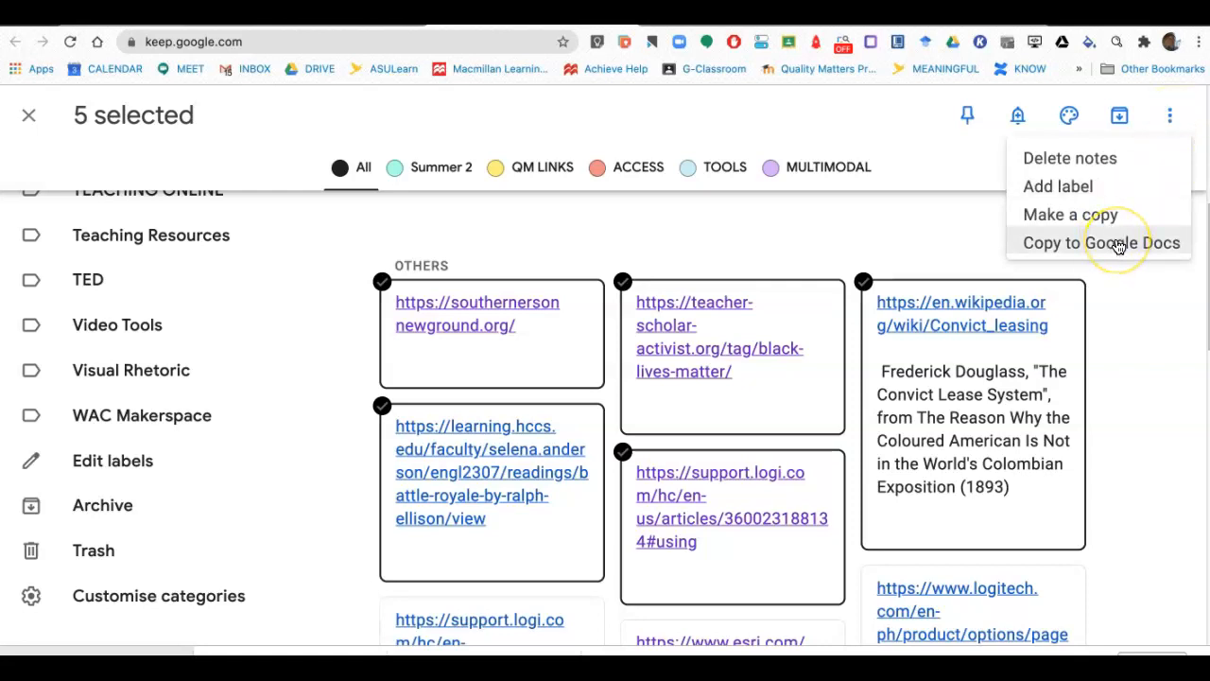
click(1119, 244)
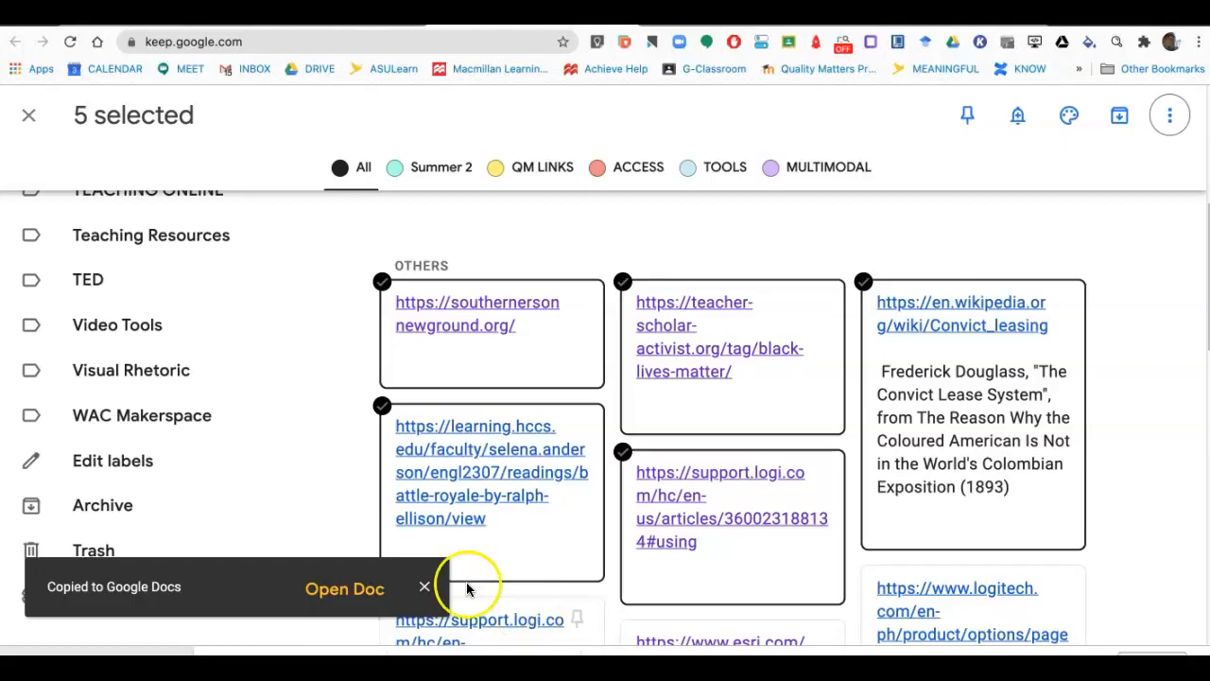
click(340, 590)
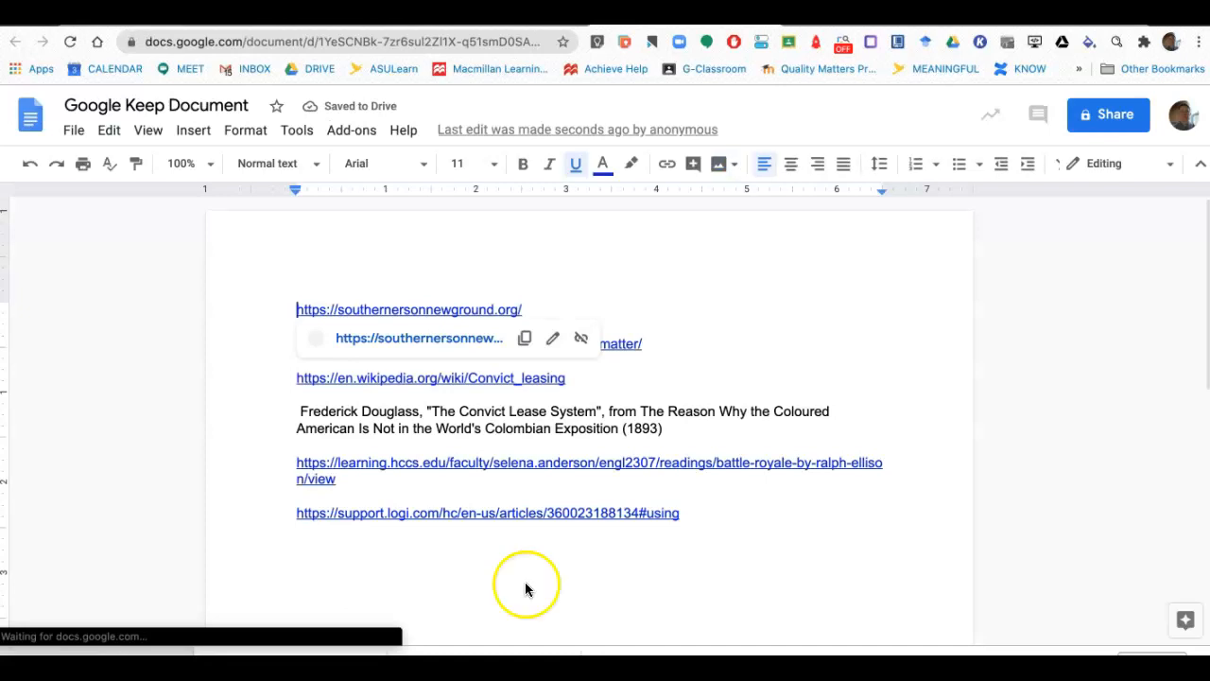
click(845, 560)
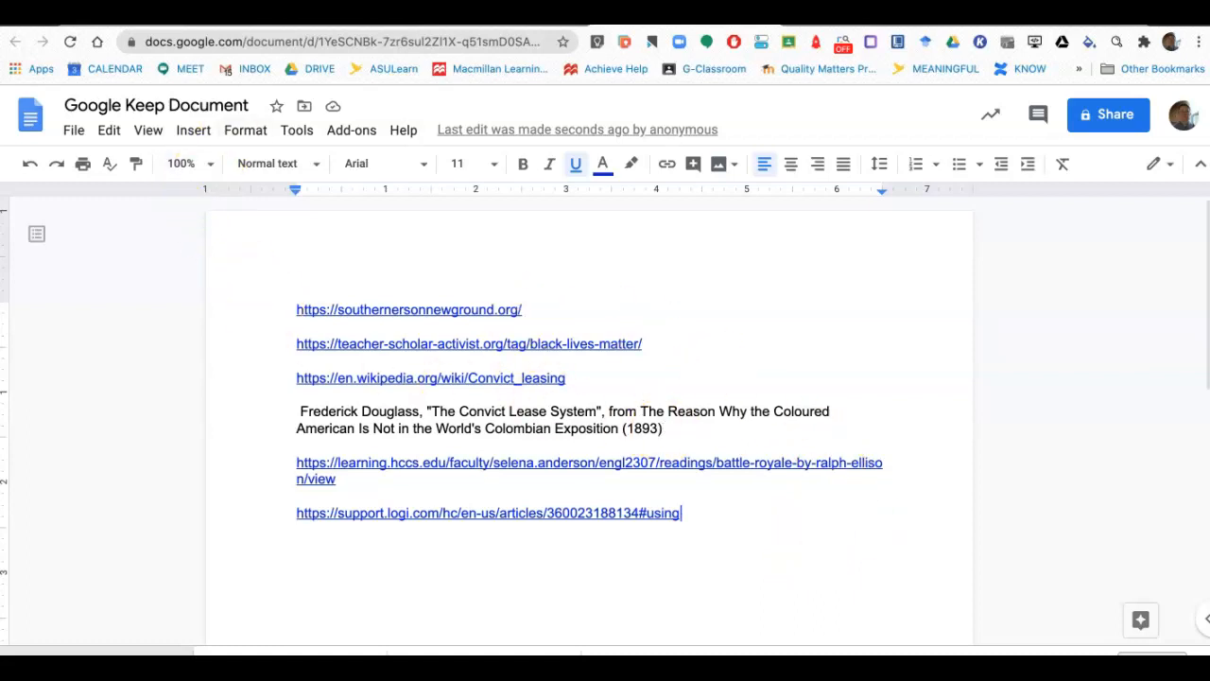
Return to the Google Keep page, look over the labels and pinned notes, and add the screencast-o-matic.com note to the selection.
click(501, 21)
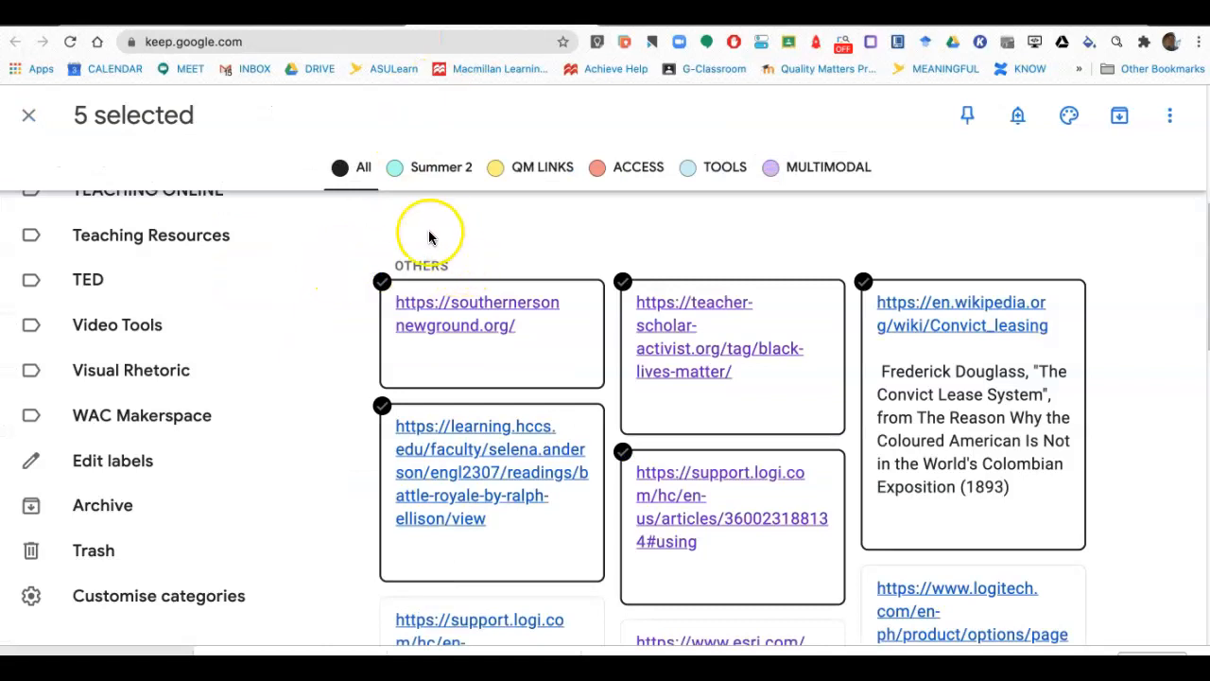
scroll(311, 297, up, 4)
scroll(54, 385, up, 5)
scroll(54, 385, up, 12)
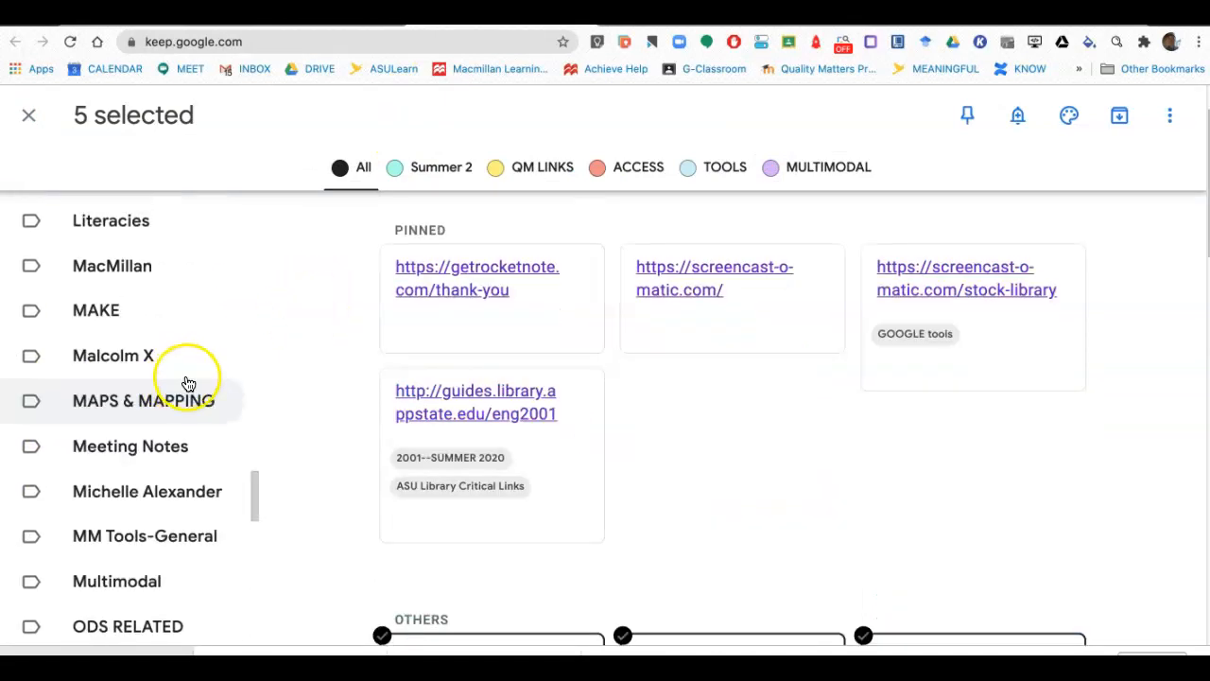
scroll(188, 383, up, 5)
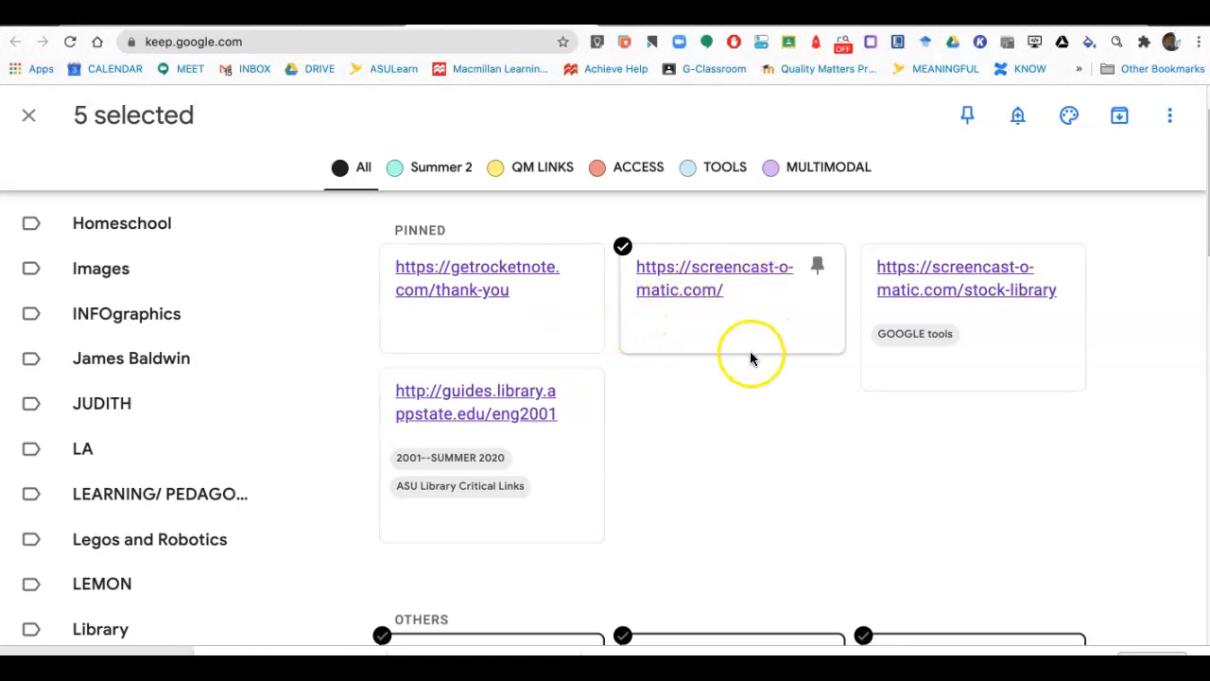
scroll(749, 360, up, 1)
click(771, 400)
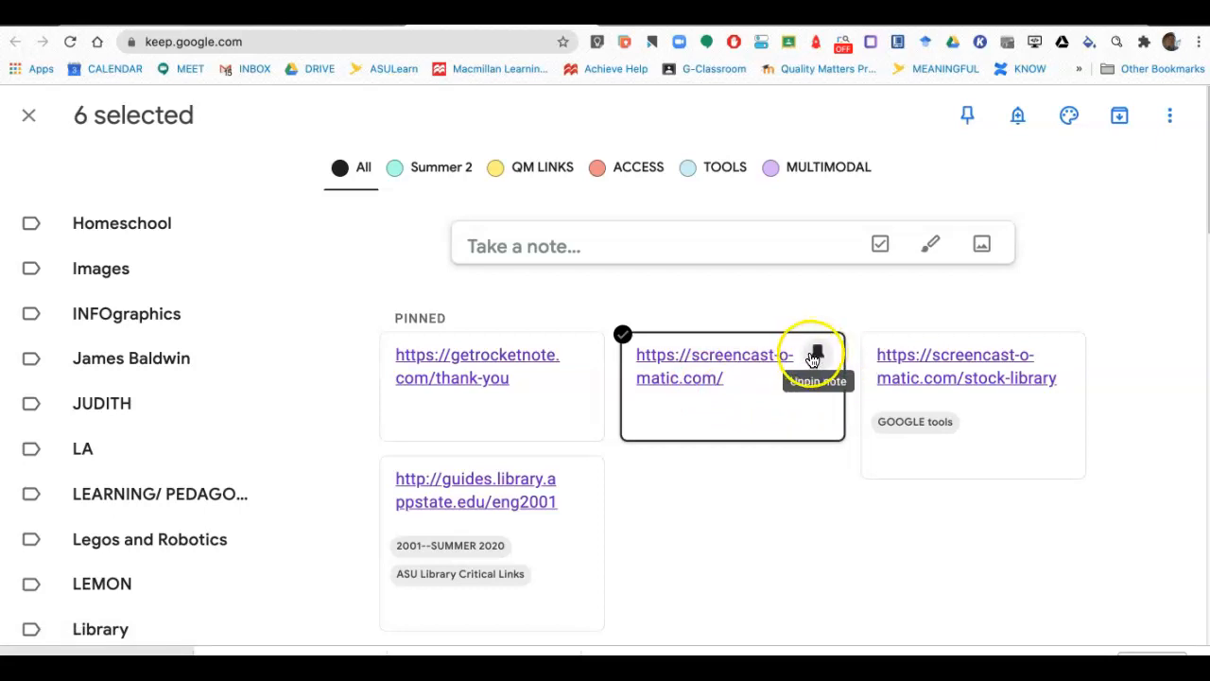
scroll(785, 519, down, 1)
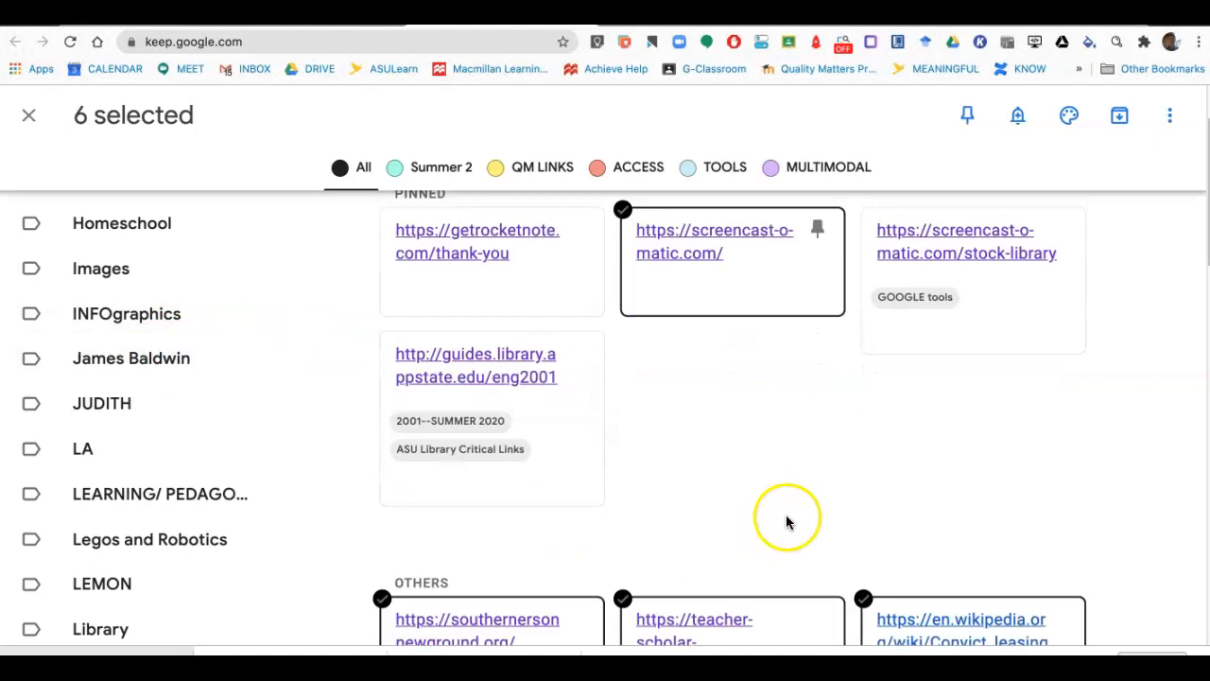
Show the notes labelled James Baldwin and look through them, including the orange pbs.org note.
click(148, 366)
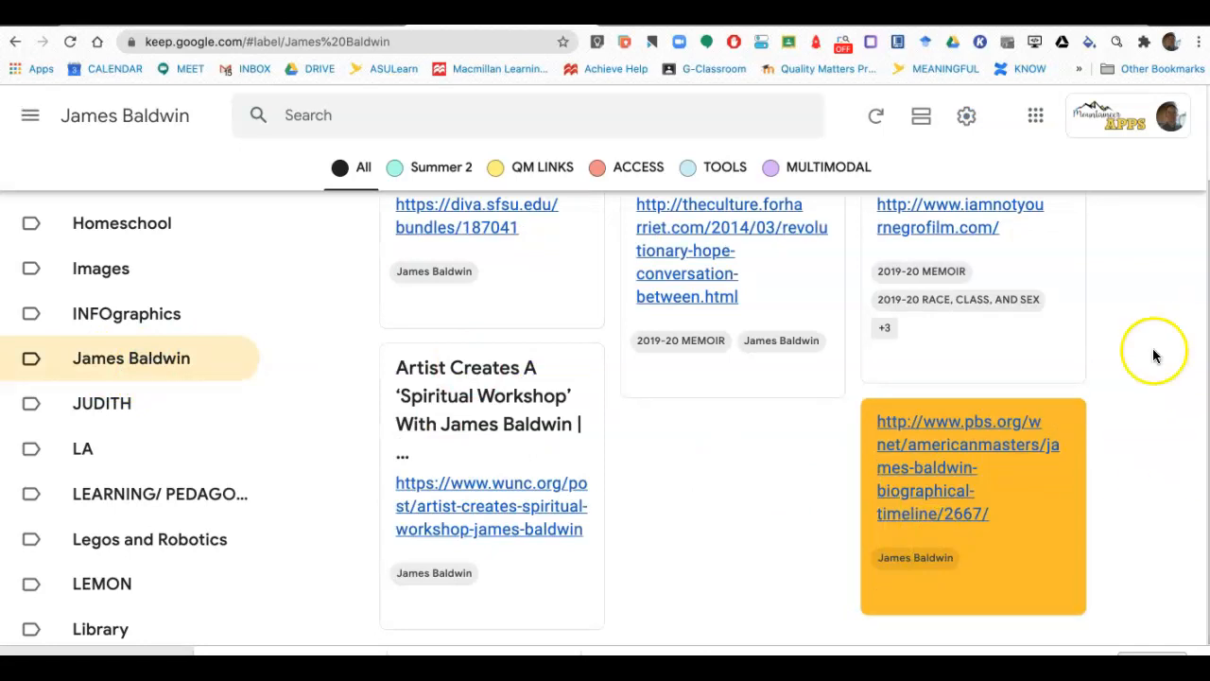
scroll(1152, 356, up, 1)
scroll(1128, 385, down, 1)
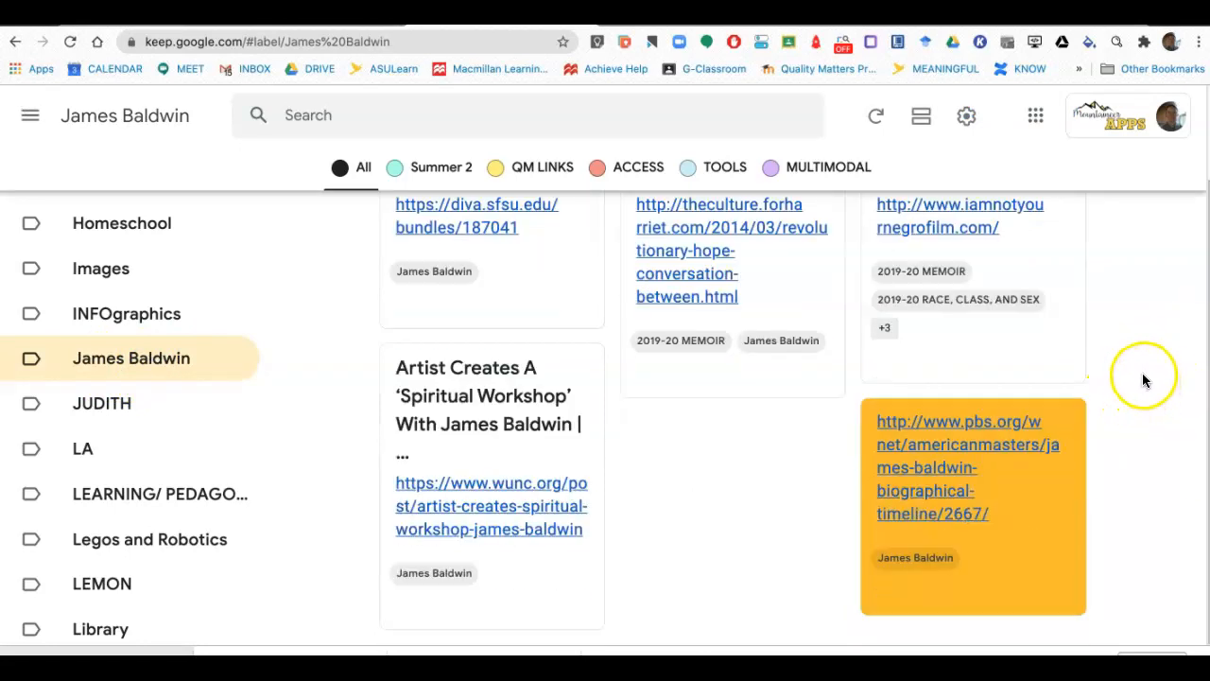
scroll(1143, 374, up, 1)
mouse_move(865, 411)
mouse_move(1073, 437)
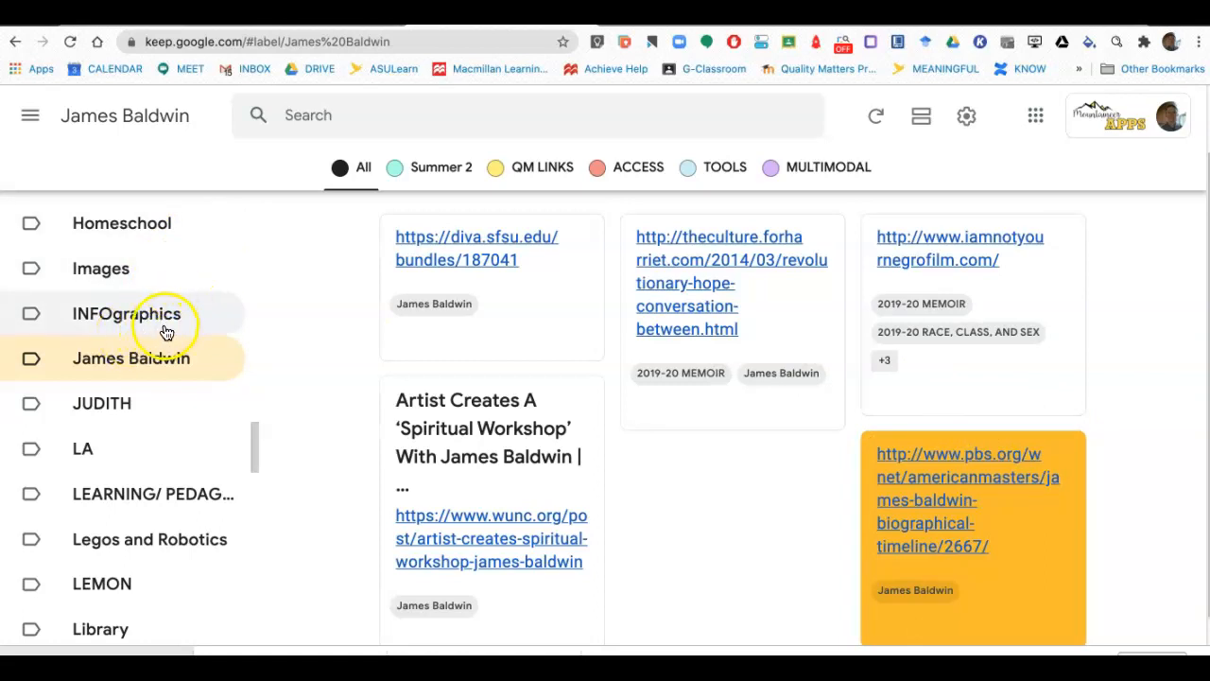
Select the diva.sfsu.edu/bundles/187041 note and clear its selection again.
mouse_move(400, 238)
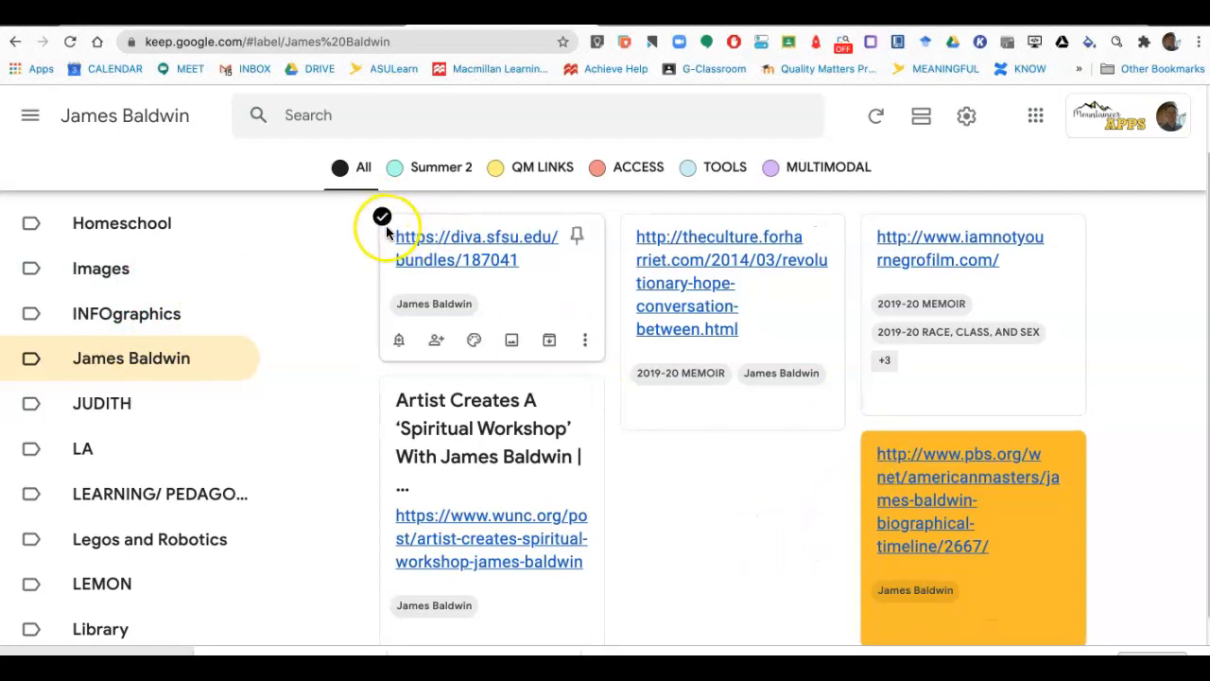
click(382, 218)
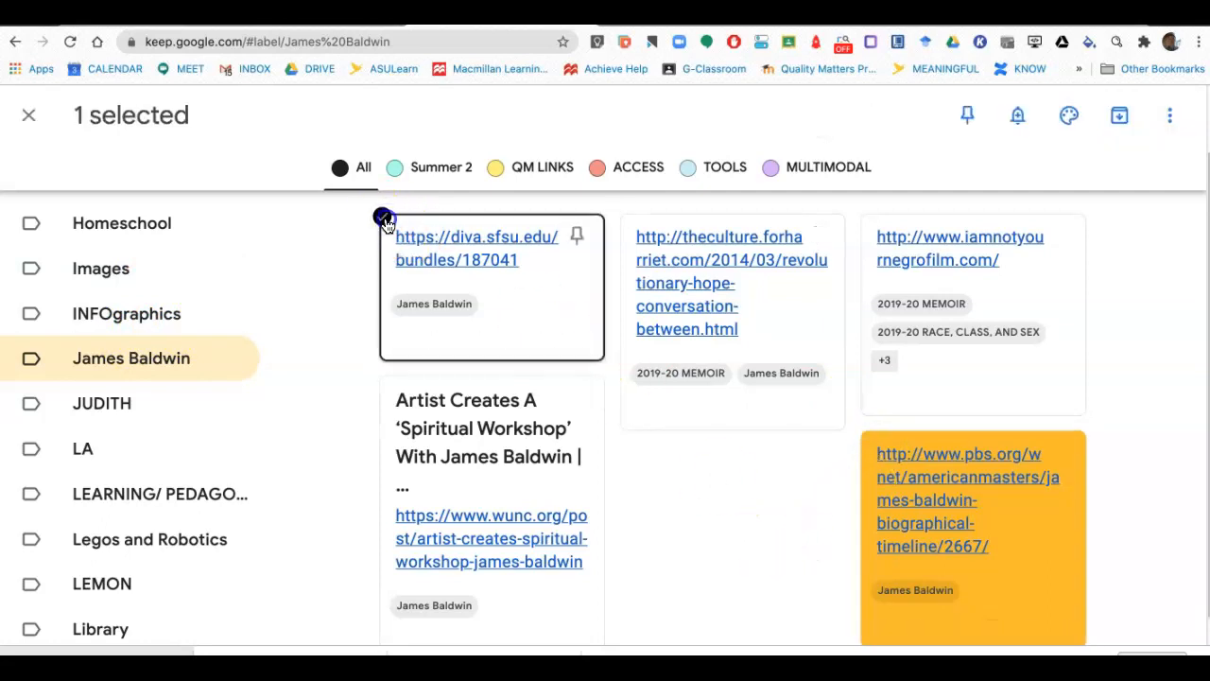
click(383, 218)
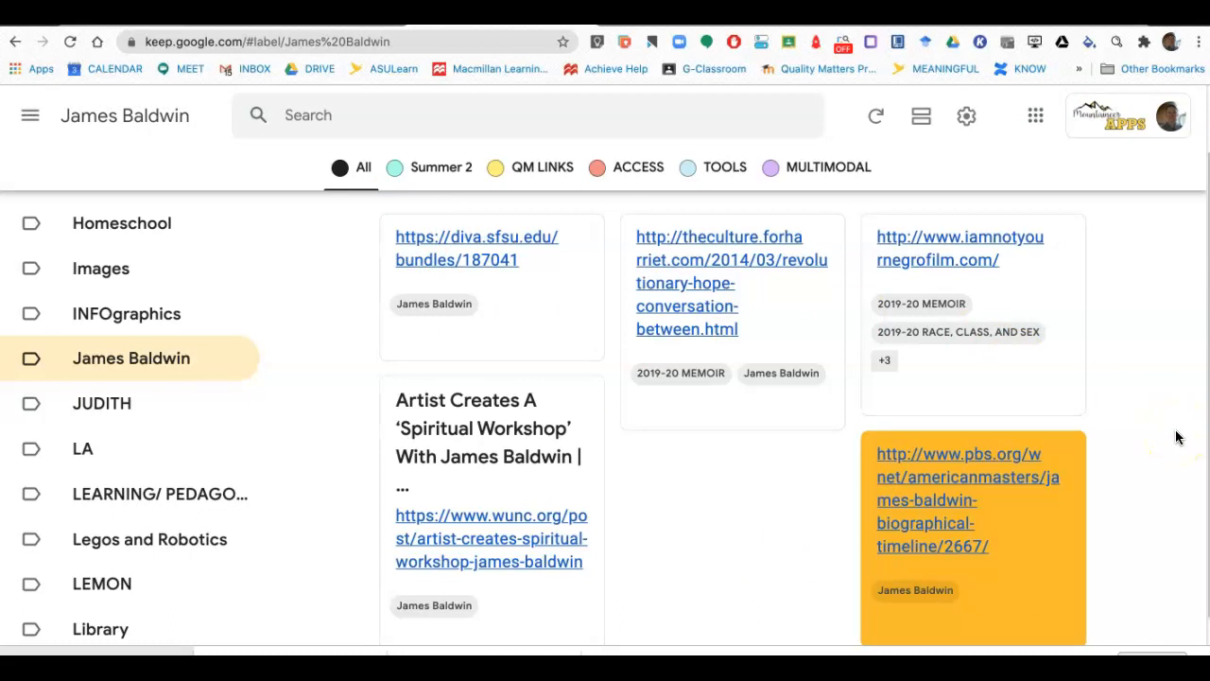
click(1178, 438)
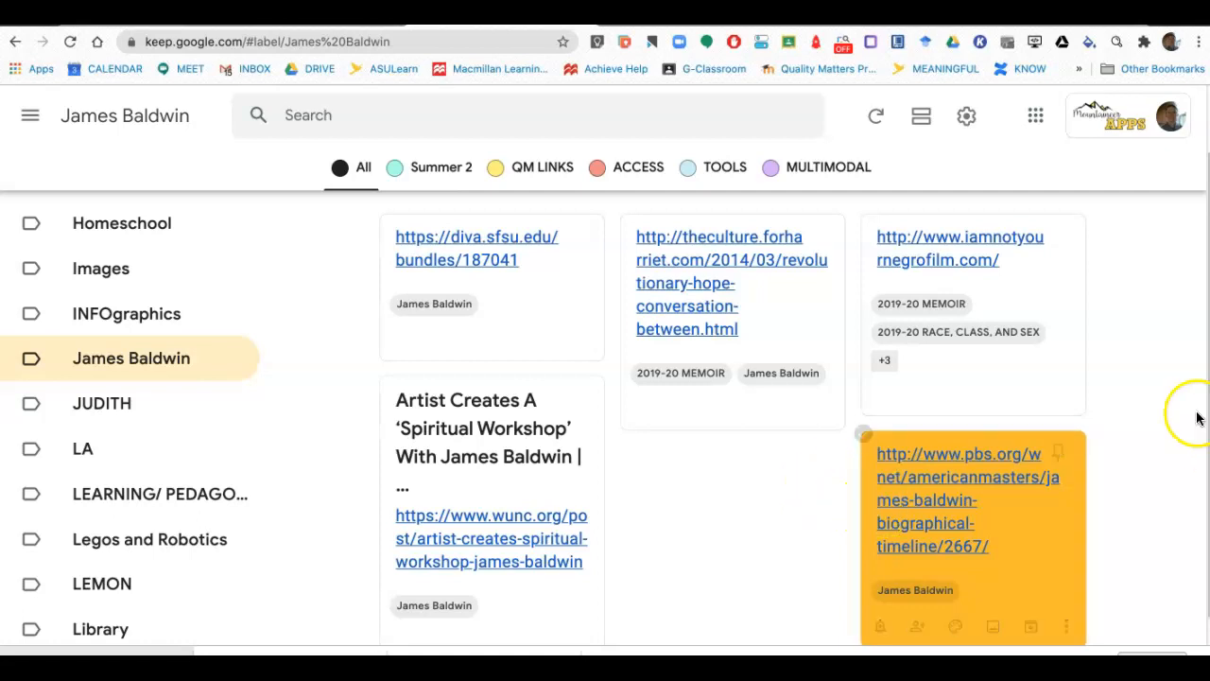
scroll(709, 476, down, 1)
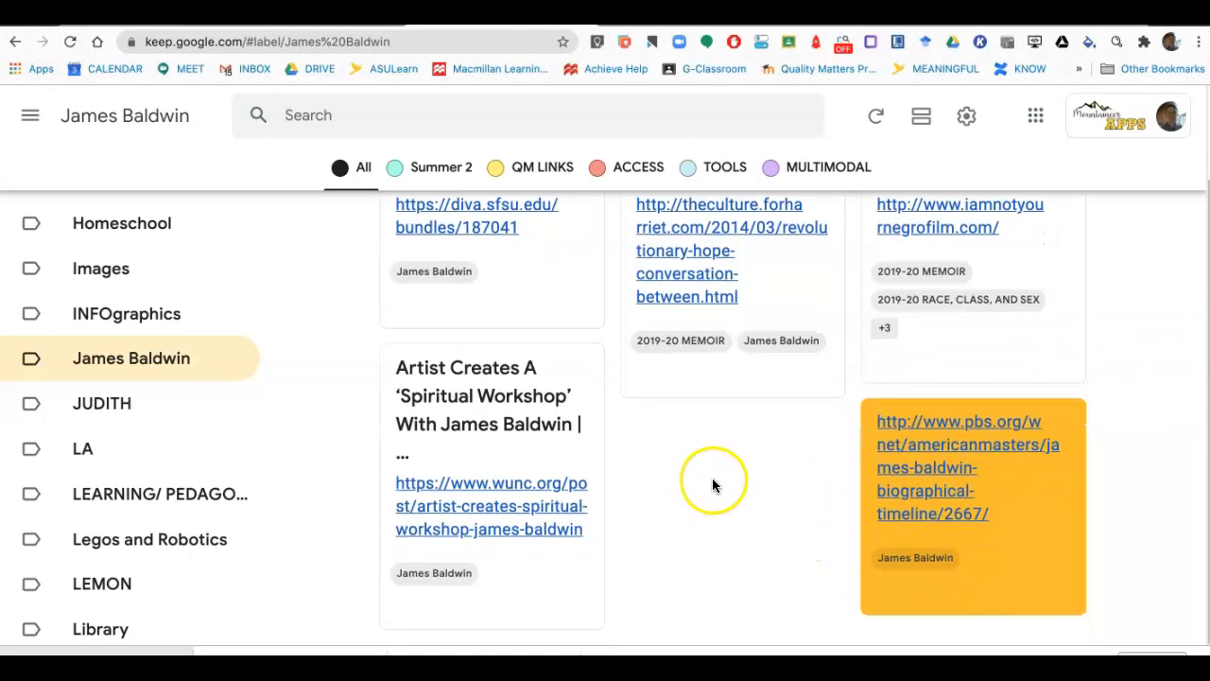
scroll(749, 480, up, 3)
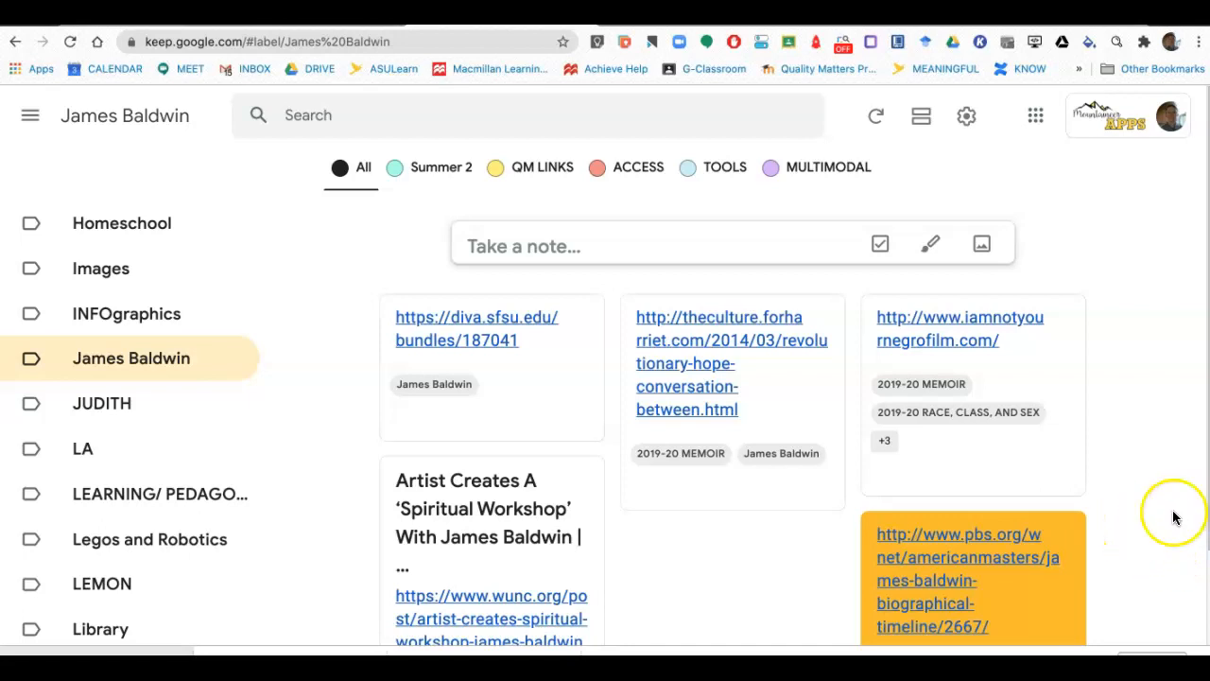
scroll(1144, 493, down, 1)
scroll(1163, 501, up, 1)
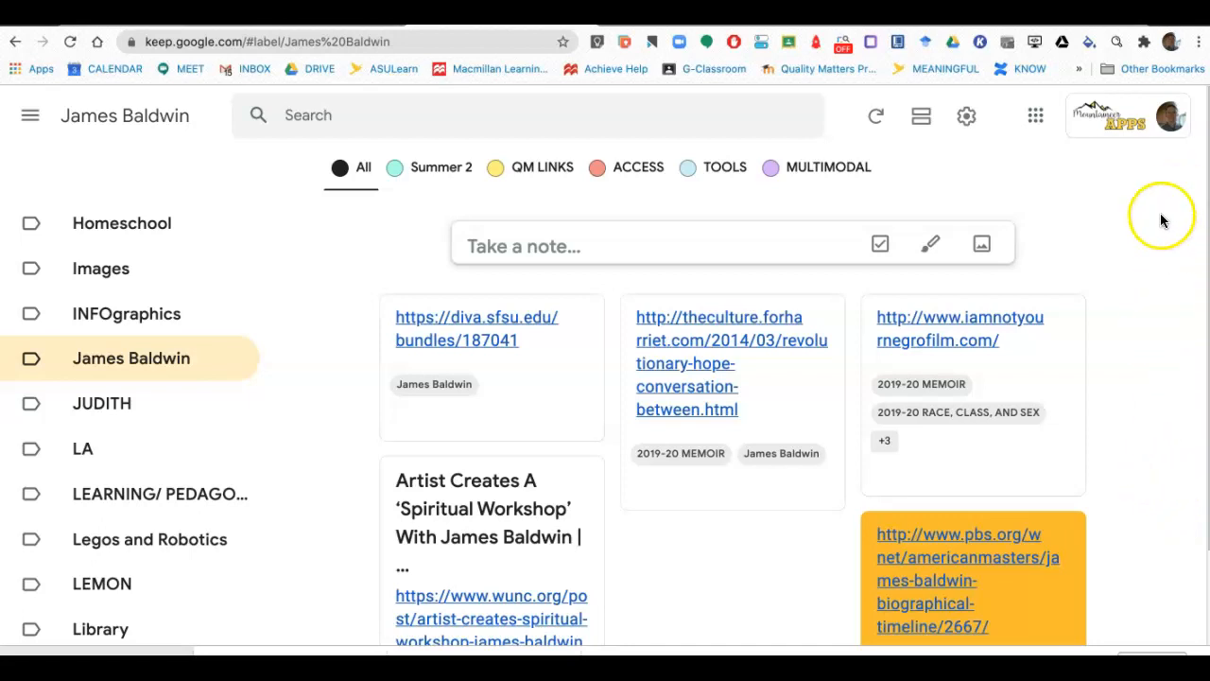
scroll(1148, 497, down, 1)
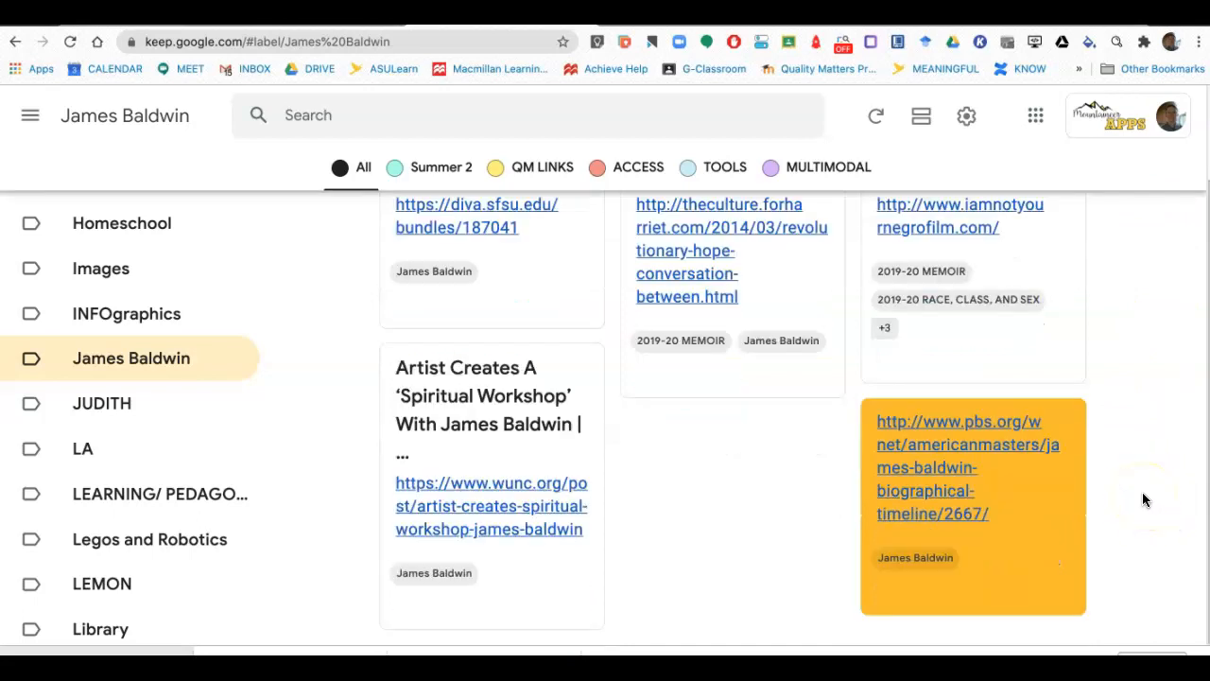
scroll(1145, 501, up, 1)
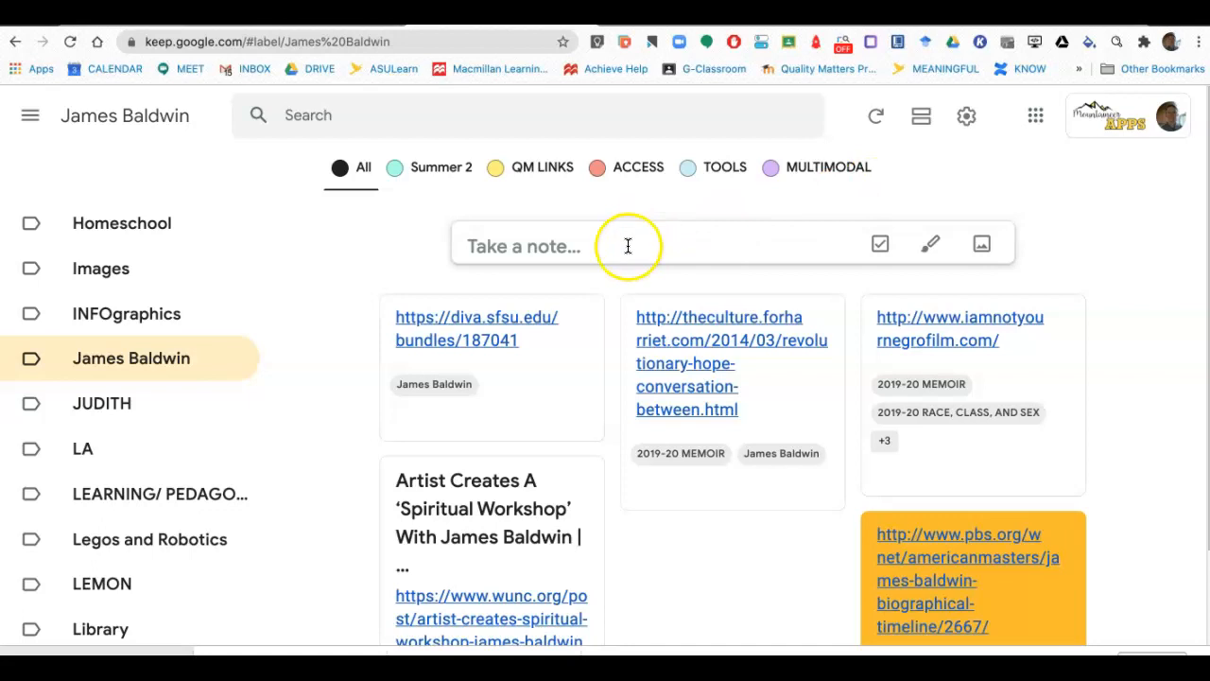
Start a new list note under the James Baldwin label and close it empty.
click(880, 247)
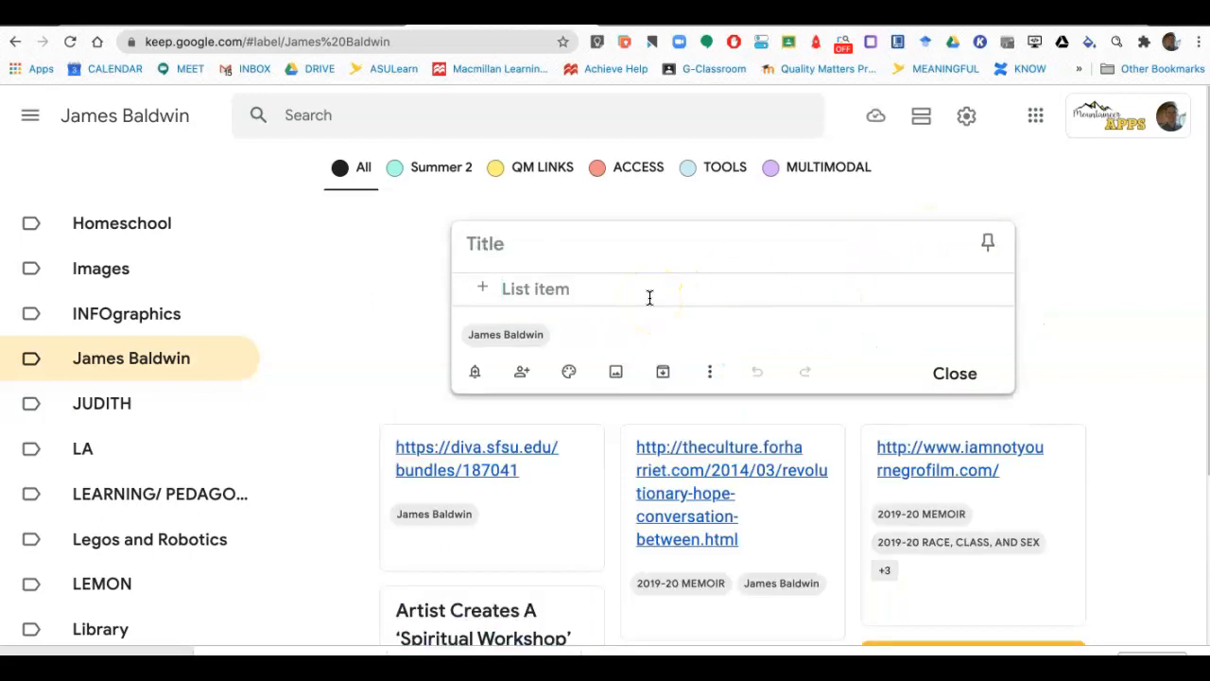
click(945, 371)
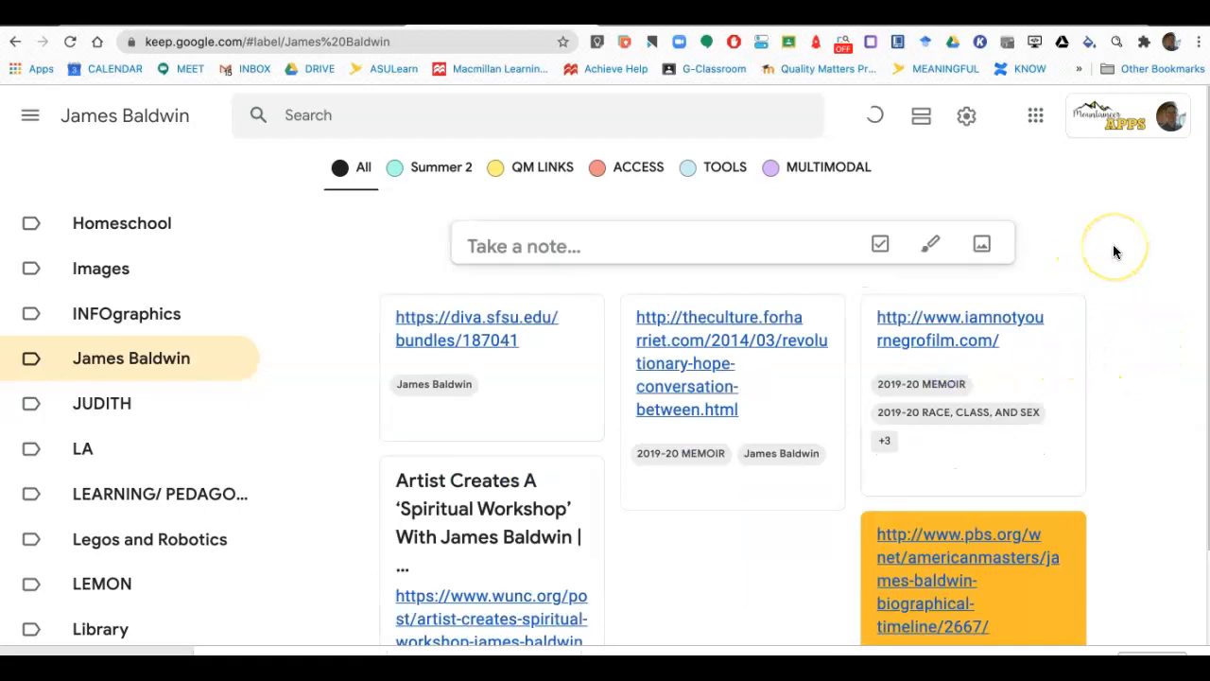
click(1109, 526)
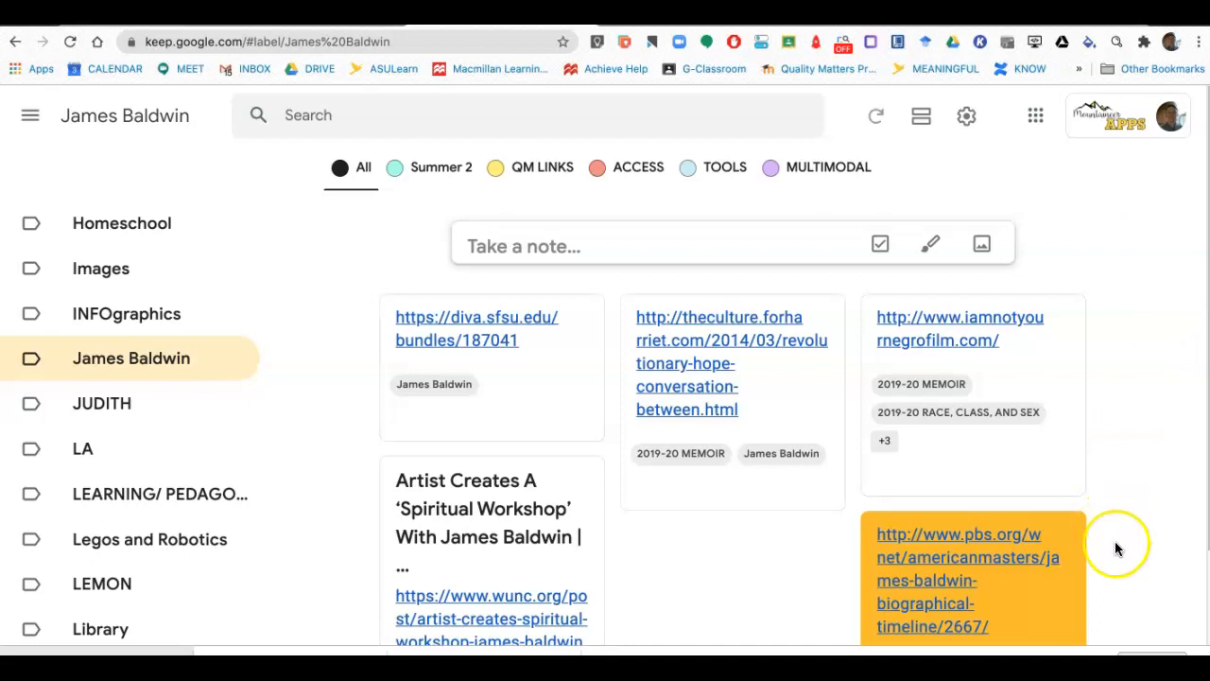